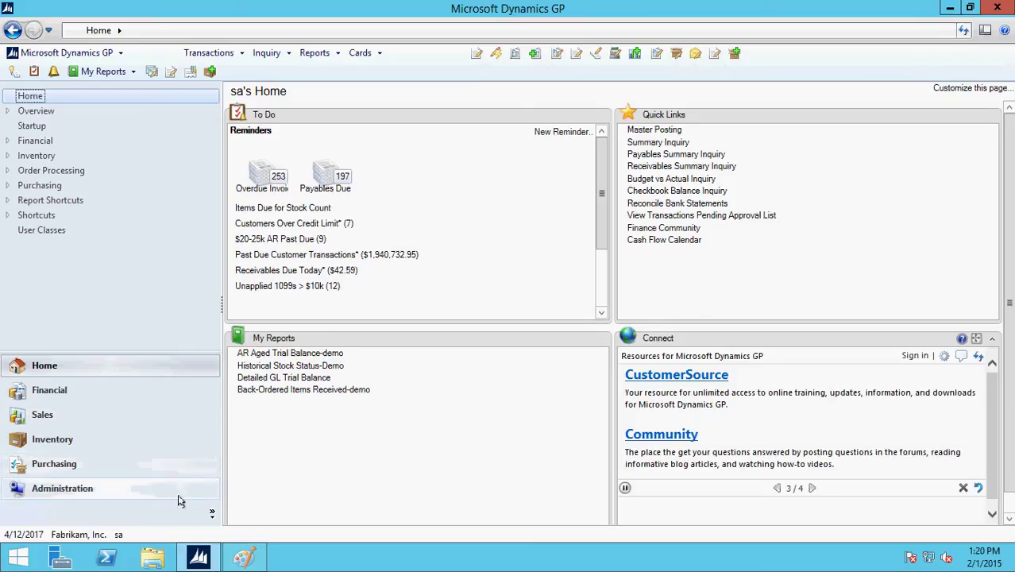
# Step: After viewing the Workflow Types reference, open Workflow Maintenance from Tools > Setup > Company > Workflow
pyautogui.click(245, 559)
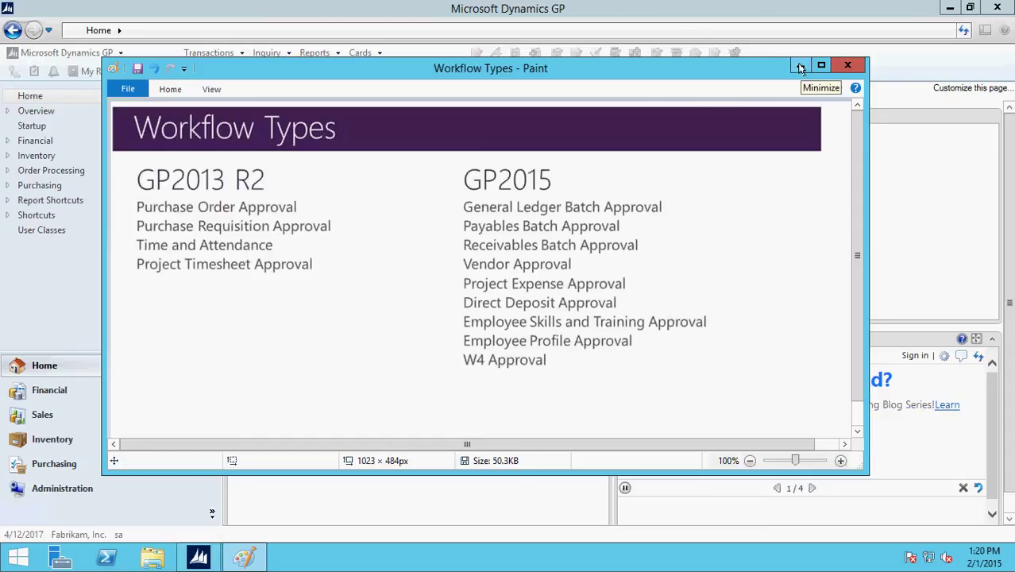
pyautogui.click(801, 67)
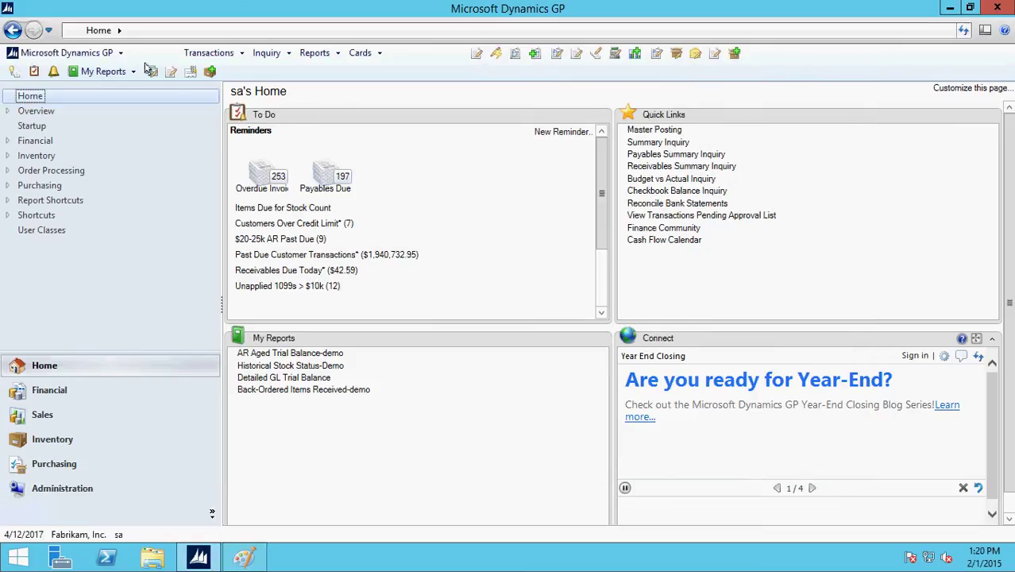
pyautogui.click(62, 53)
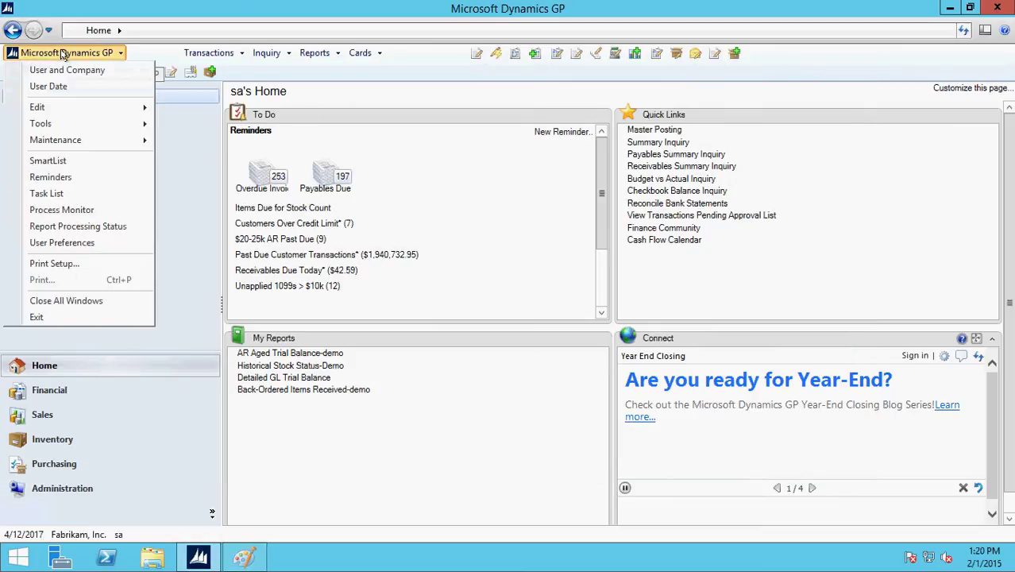
pyautogui.moveTo(66, 124)
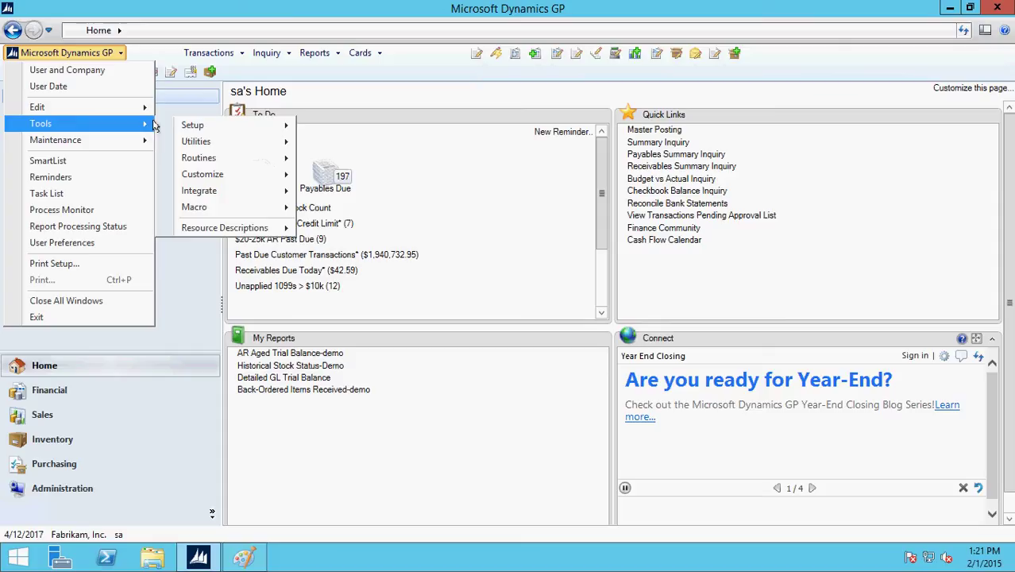
pyautogui.moveTo(194, 126)
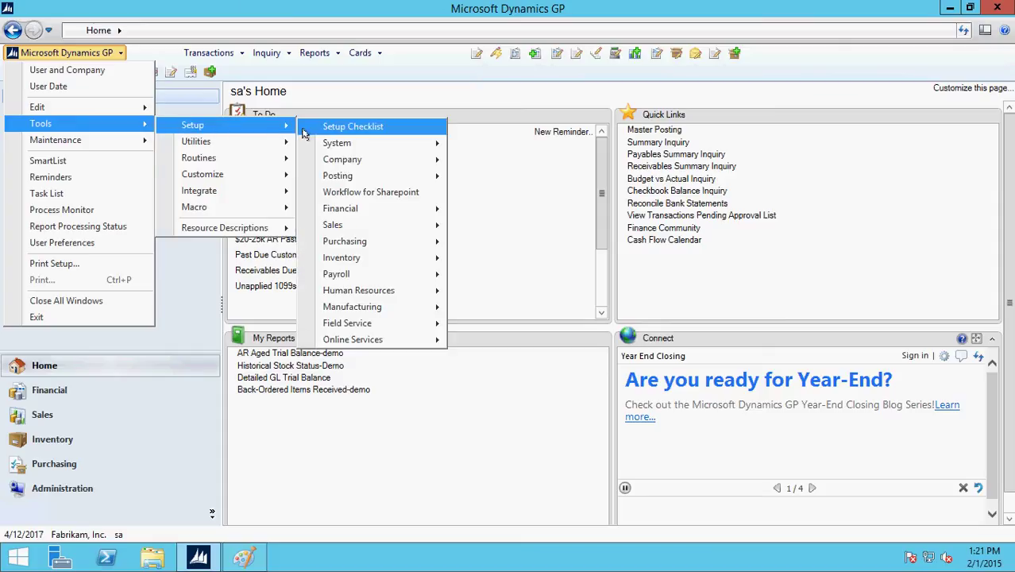
pyautogui.moveTo(373, 162)
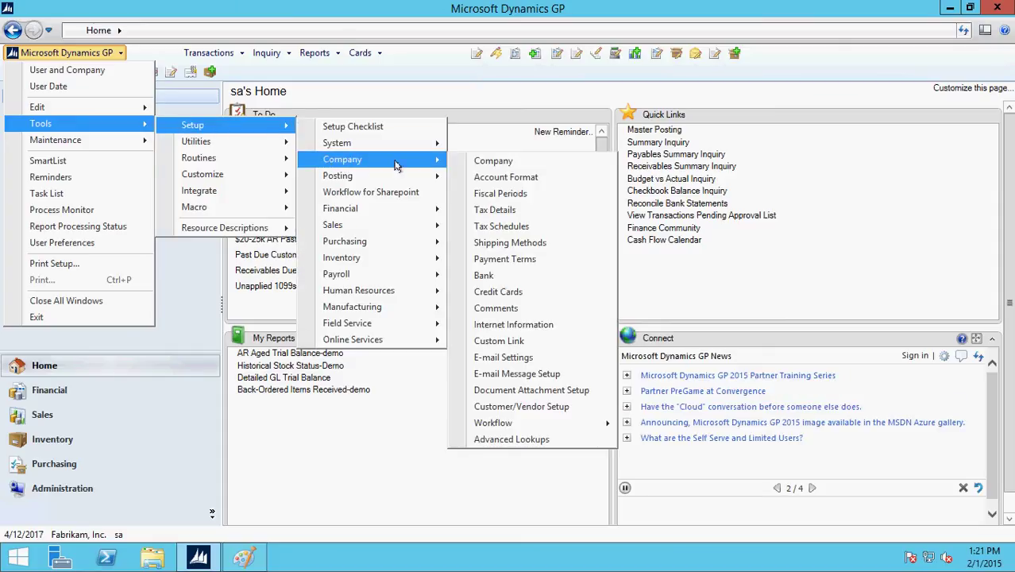
pyautogui.moveTo(546, 423)
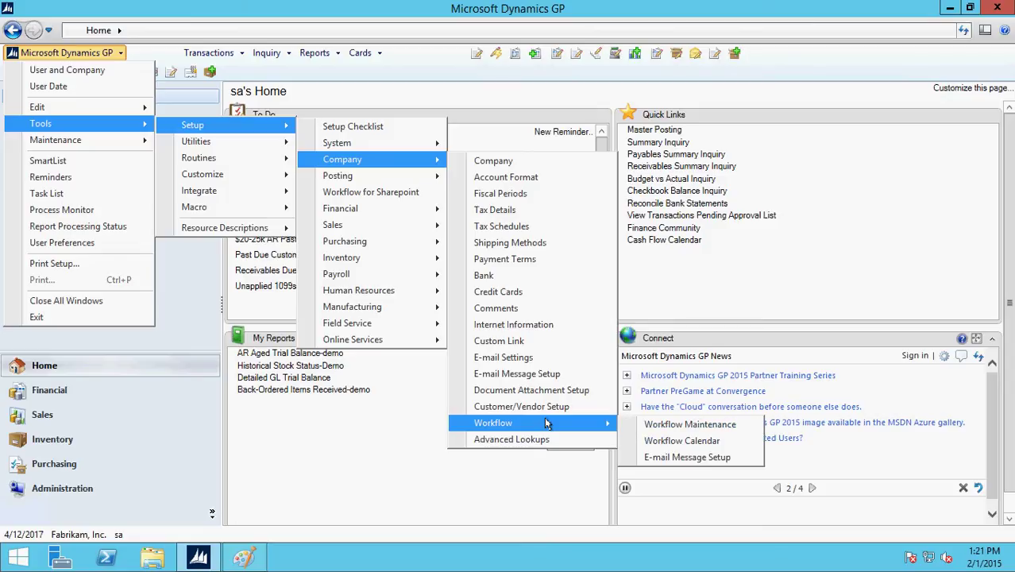
pyautogui.click(670, 426)
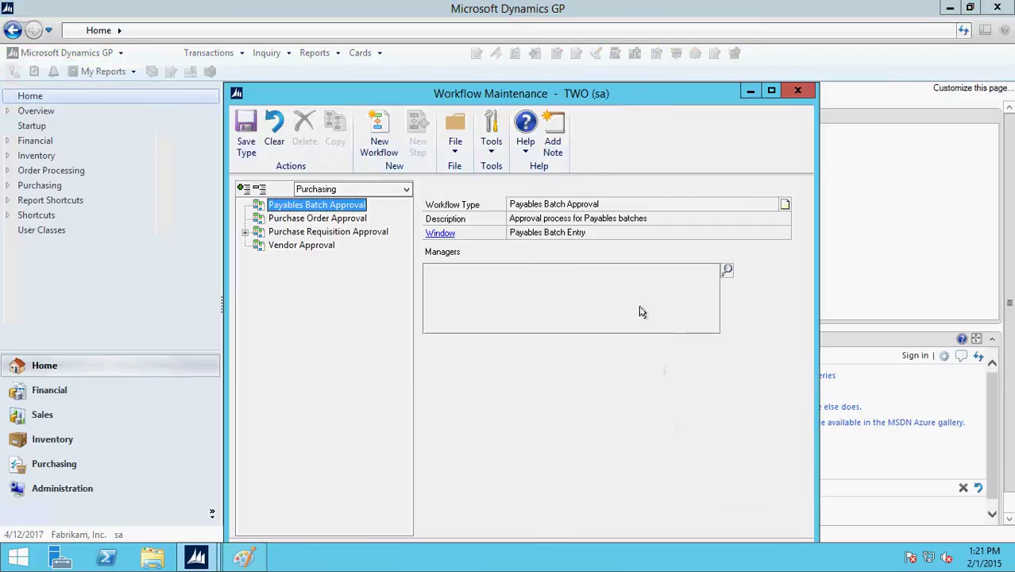
# Step: Move the window up and display Purchase Requisition Approval's details, showing Purchase Requisition Entry and two managers
pyautogui.moveTo(582, 100); pyautogui.dragTo(582, 37)
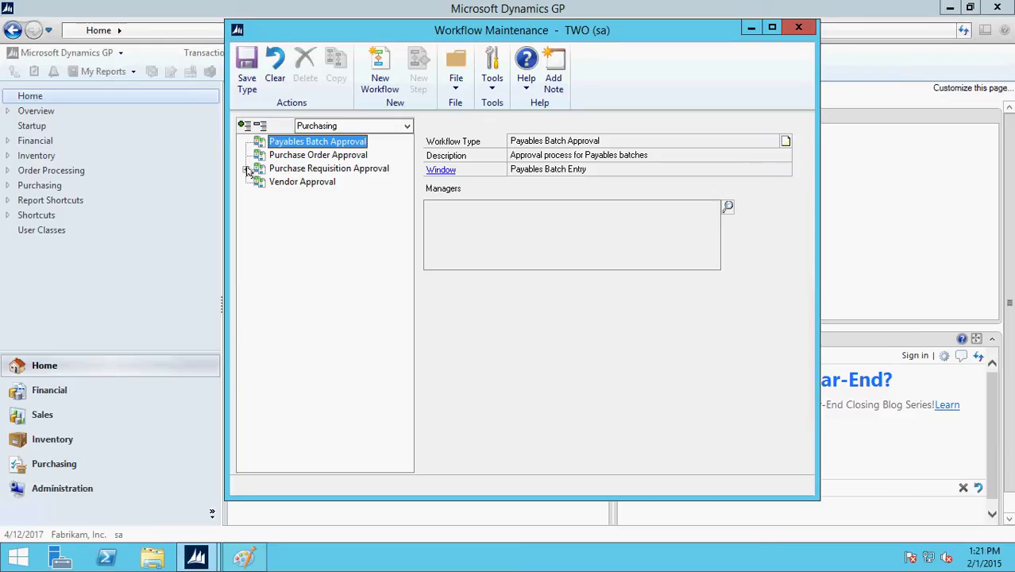
pyautogui.click(247, 169)
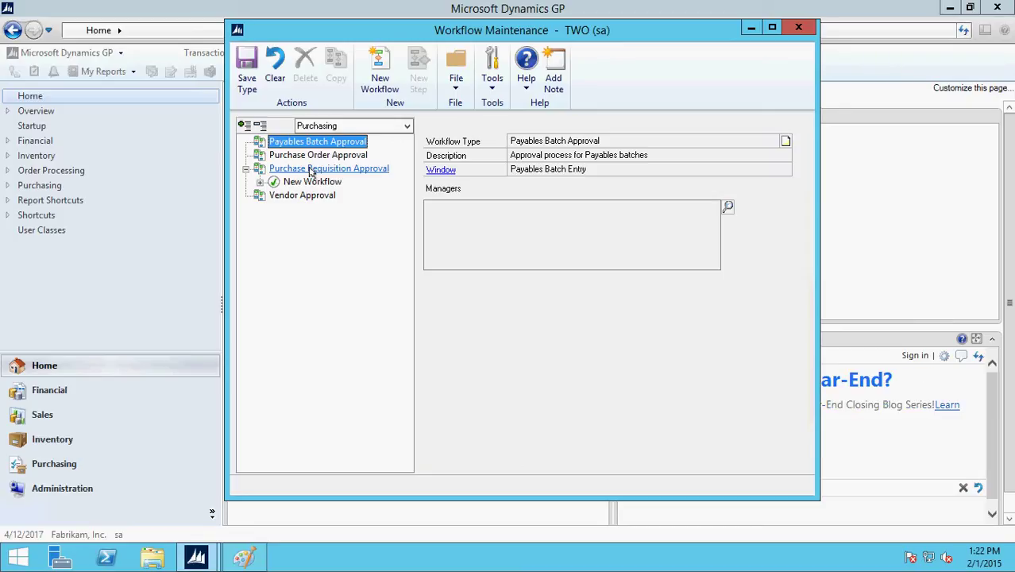
pyautogui.click(310, 171)
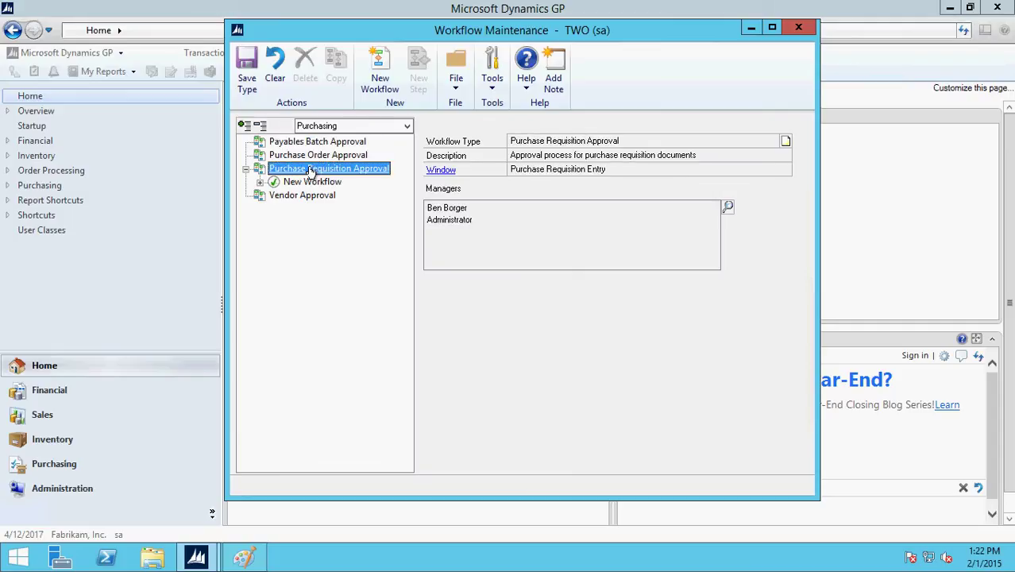
# Step: Create and save workflow 'New Purch Req Approval 1' with description 'Sample Workflow'
pyautogui.click(381, 84)
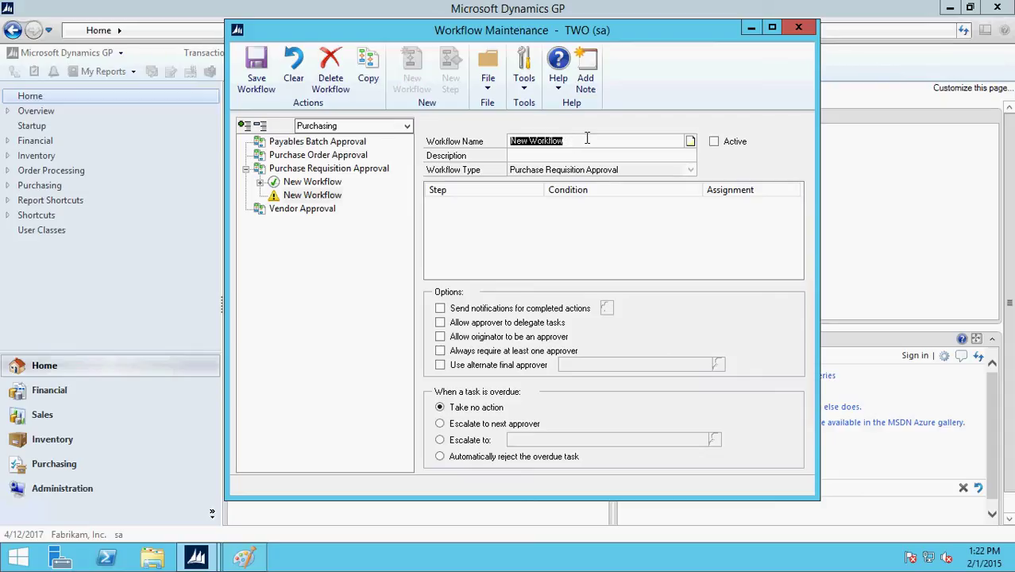
pyautogui.write('New Purch Req Approval')
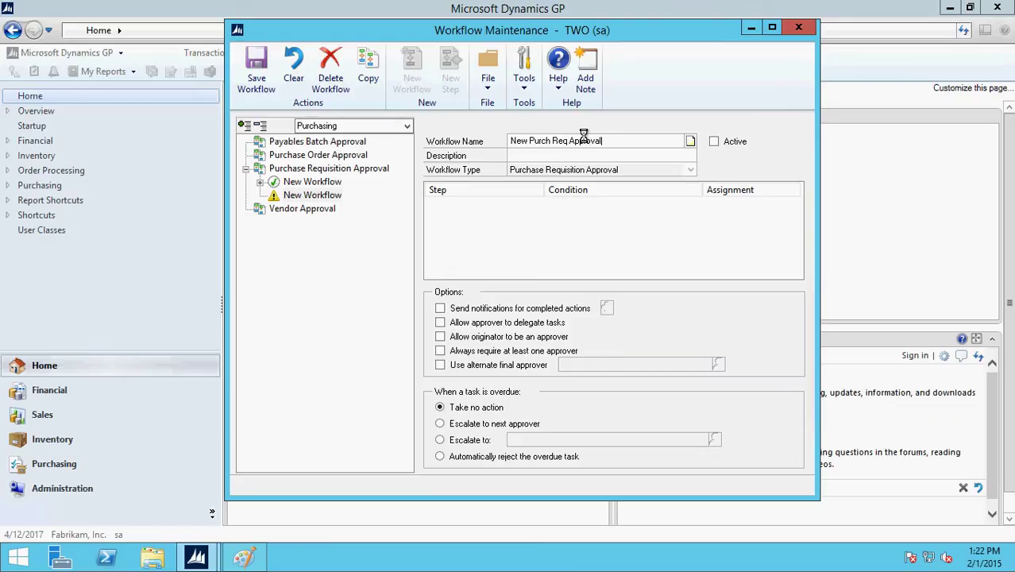
pyautogui.write(' 1')
pyautogui.click(601, 157)
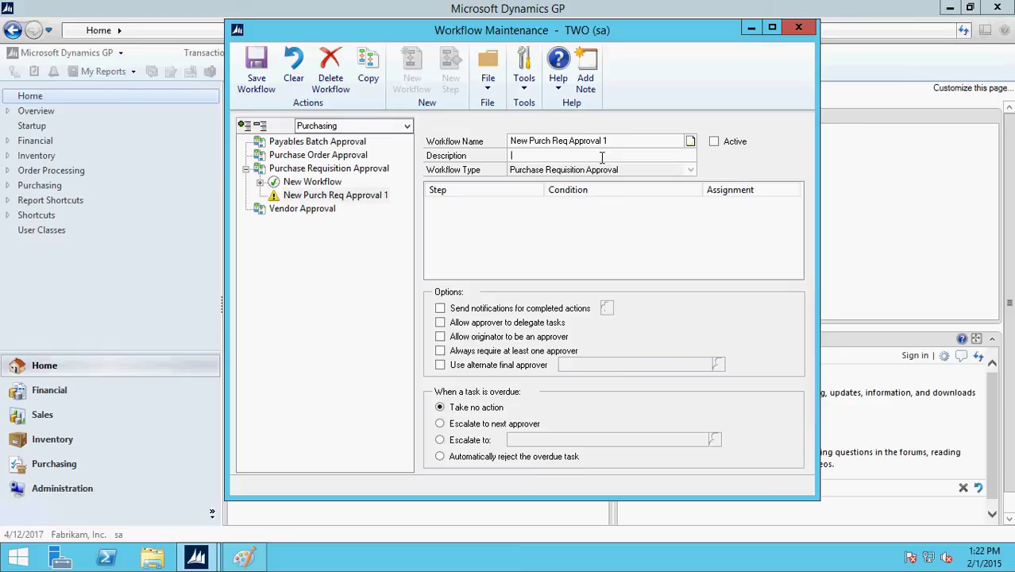
pyautogui.write('Sample Workflow')
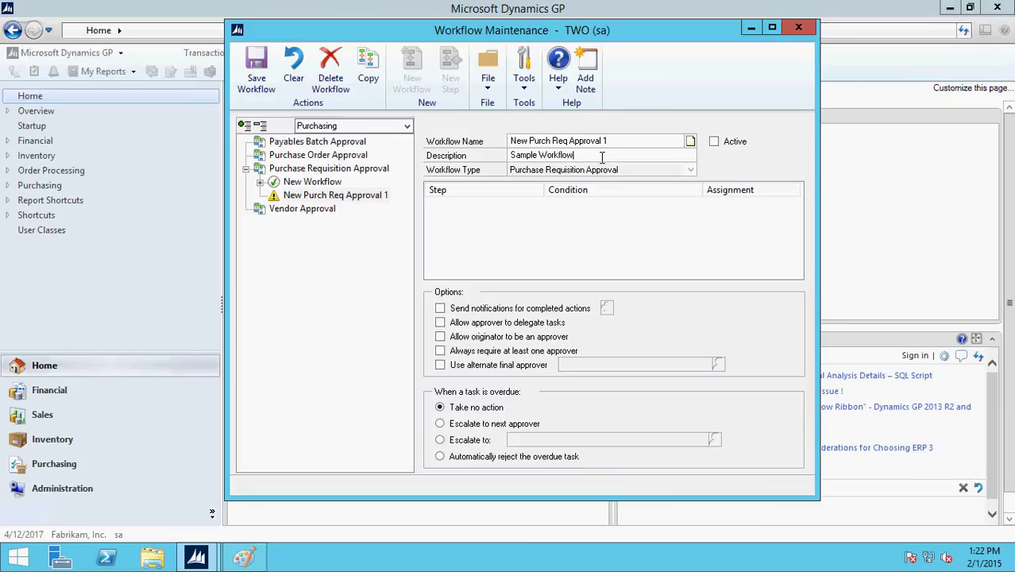
pyautogui.click(255, 71)
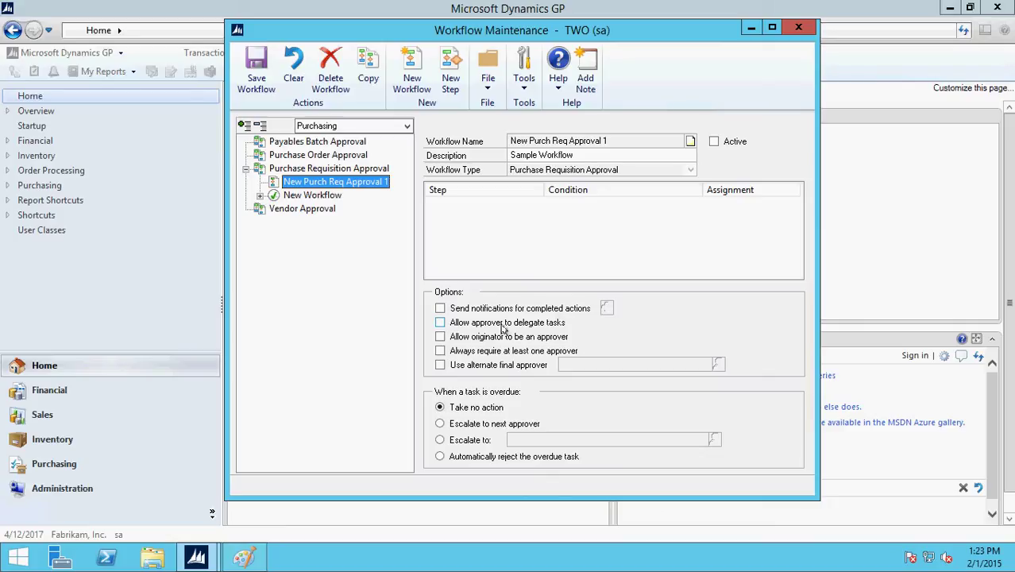
# Step: Enable completed-action notifications to the originator for Recall, Escalate, Edit and Final Approve
pyautogui.click(441, 309)
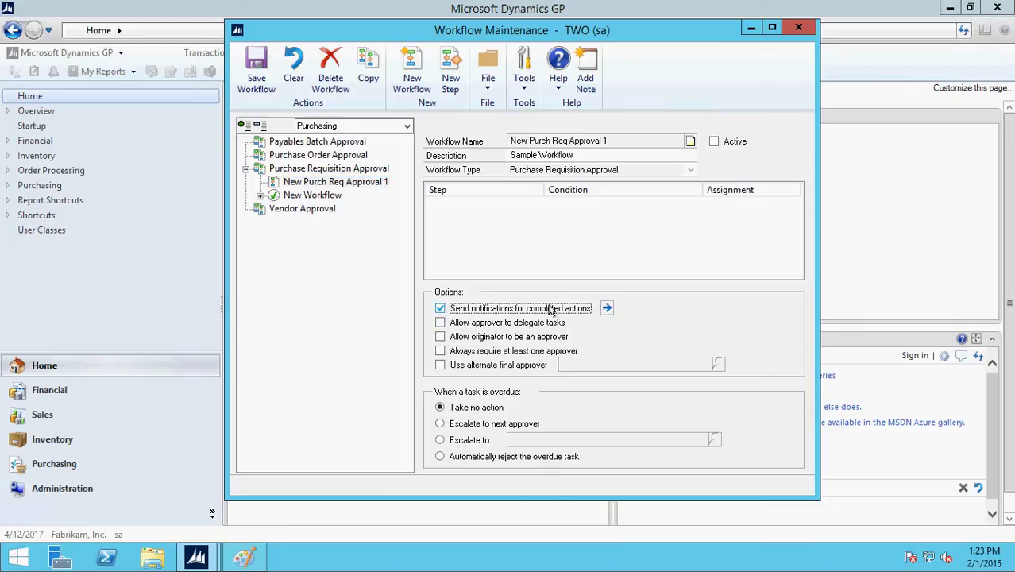
pyautogui.click(606, 309)
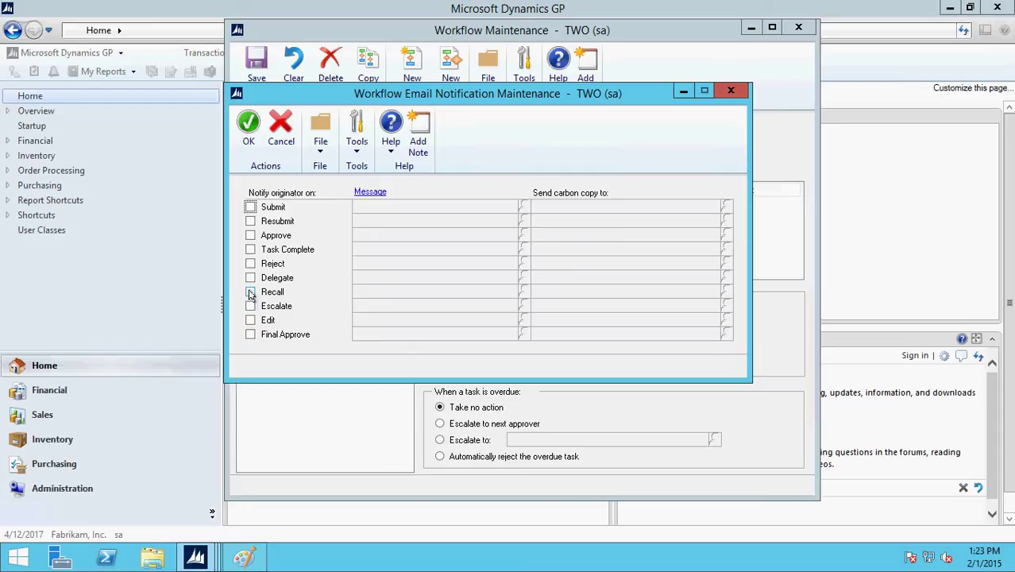
pyautogui.click(251, 293)
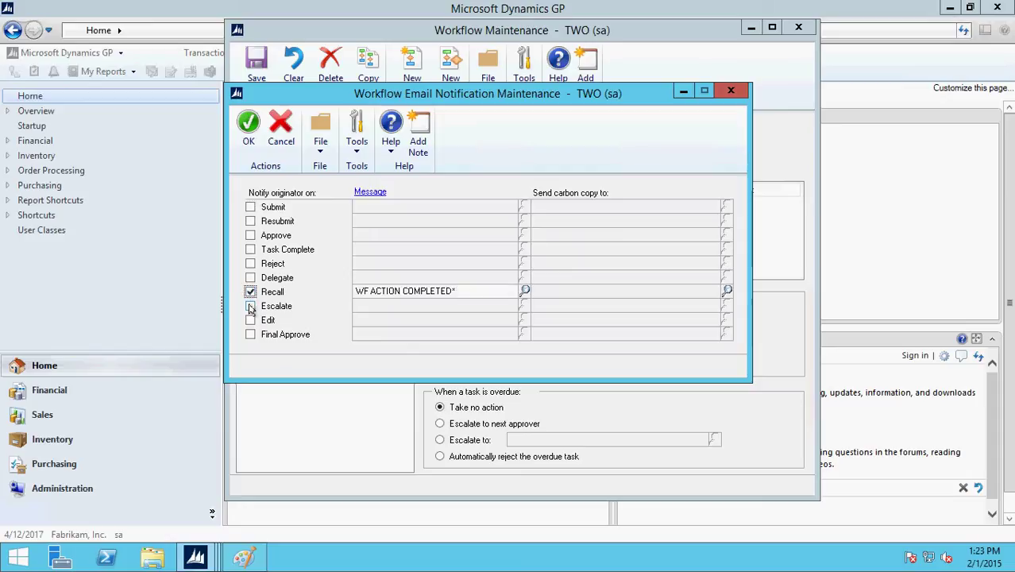
pyautogui.click(250, 307)
pyautogui.click(250, 320)
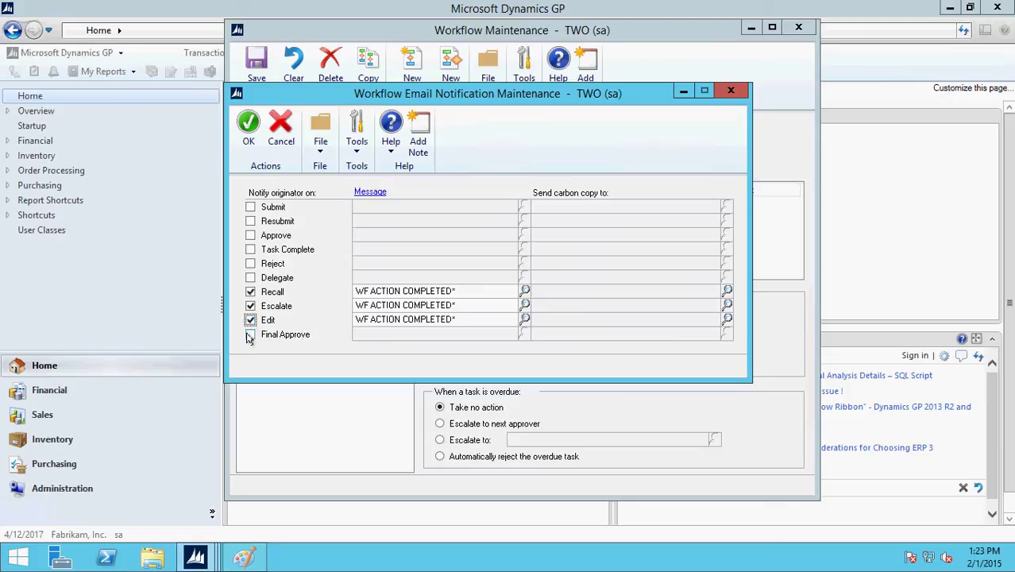
pyautogui.click(250, 335)
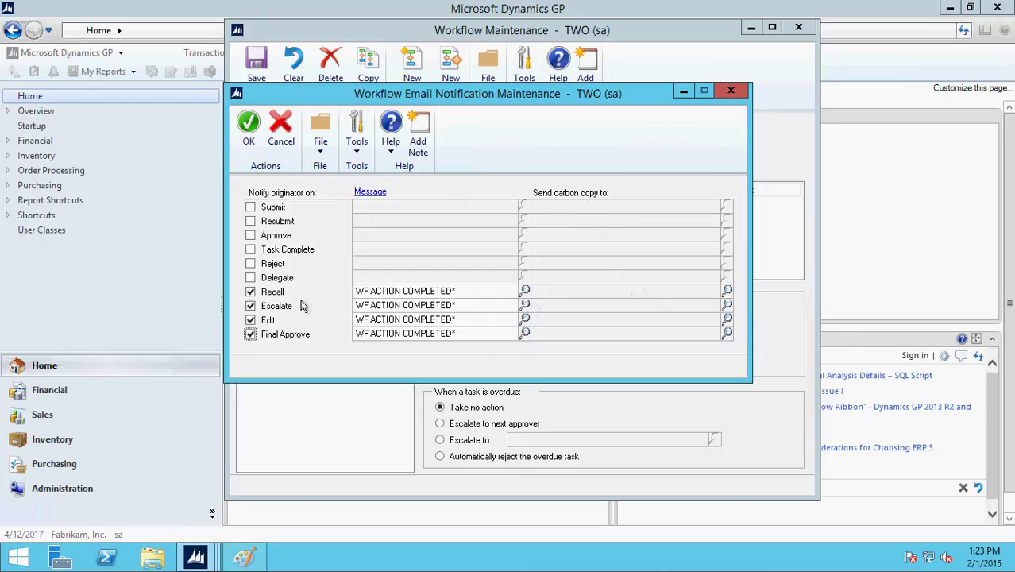
pyautogui.click(247, 127)
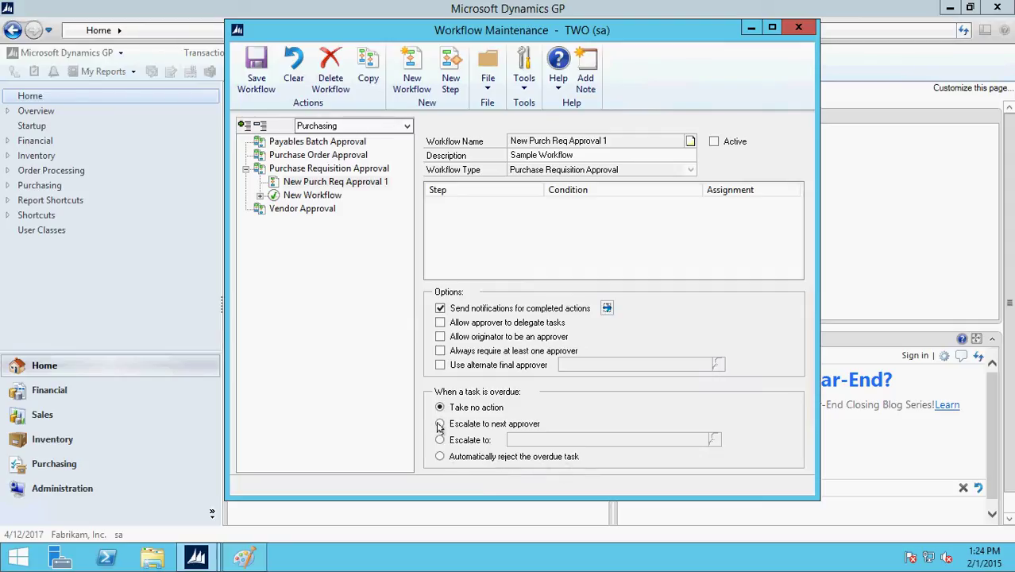
# Step: Set overdue tasks to escalate to the next approver and save the workflow
pyautogui.click(439, 425)
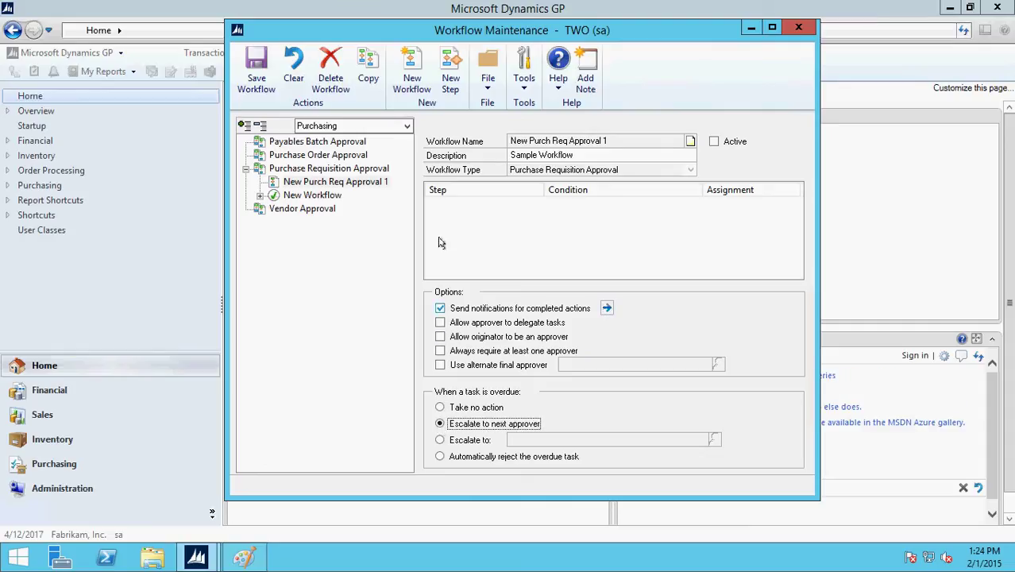
pyautogui.click(257, 68)
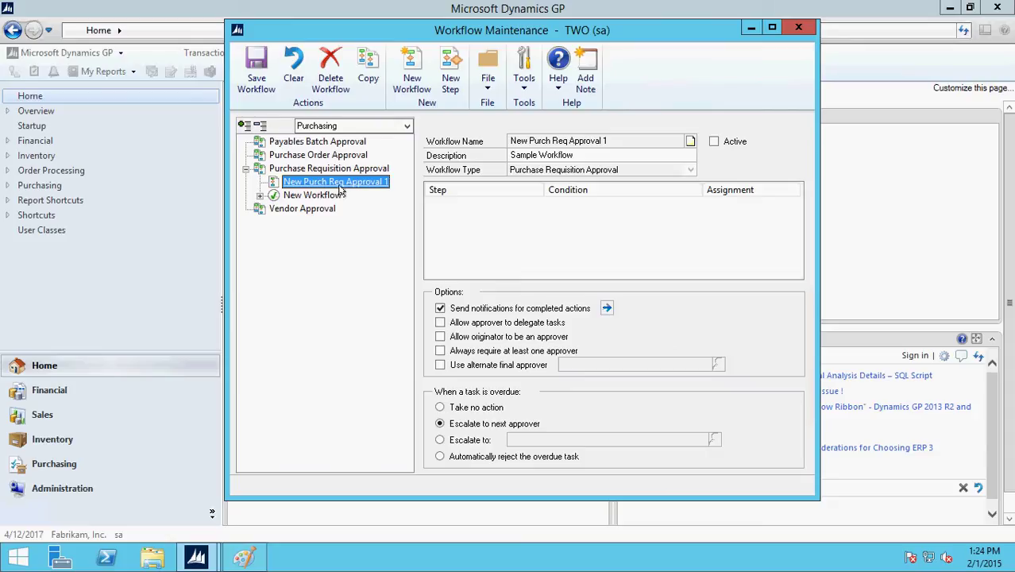
# Step: Add a new Select Vendor step to the workflow and make it a Task step
pyautogui.click(451, 80)
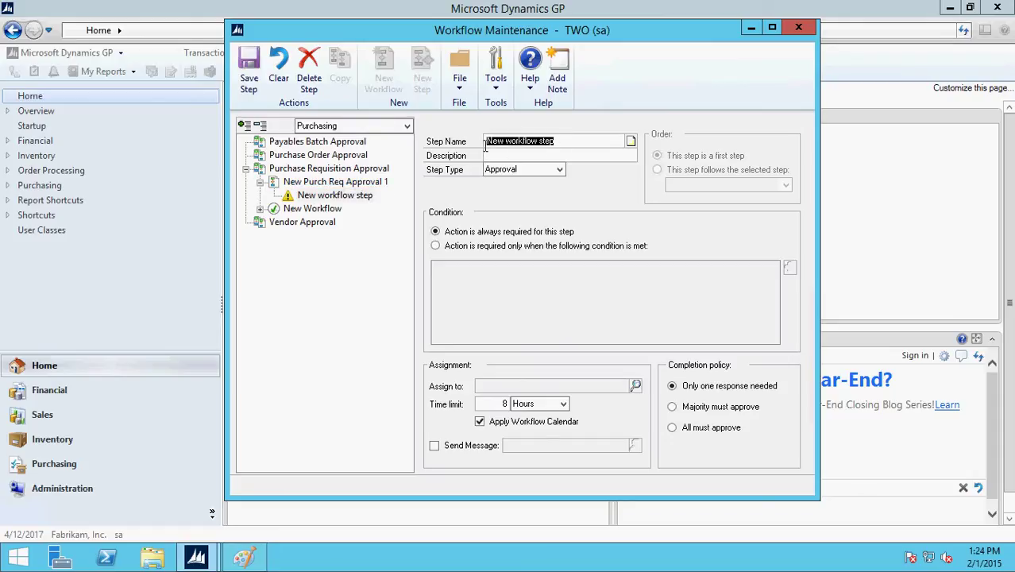
pyautogui.write('V')
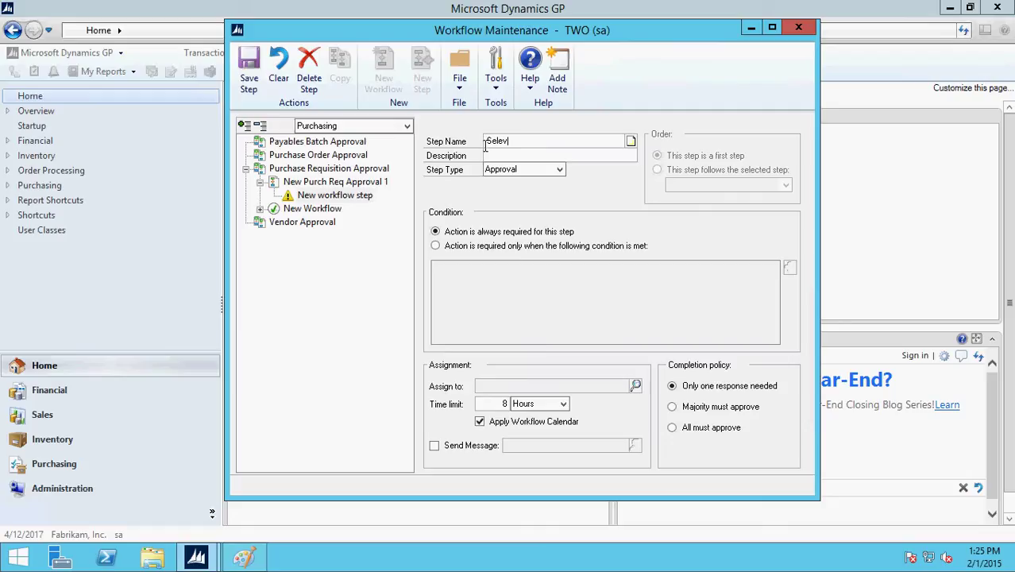
pyautogui.write('elect Vendor')
pyautogui.press('Tab')
pyautogui.write('Sel')
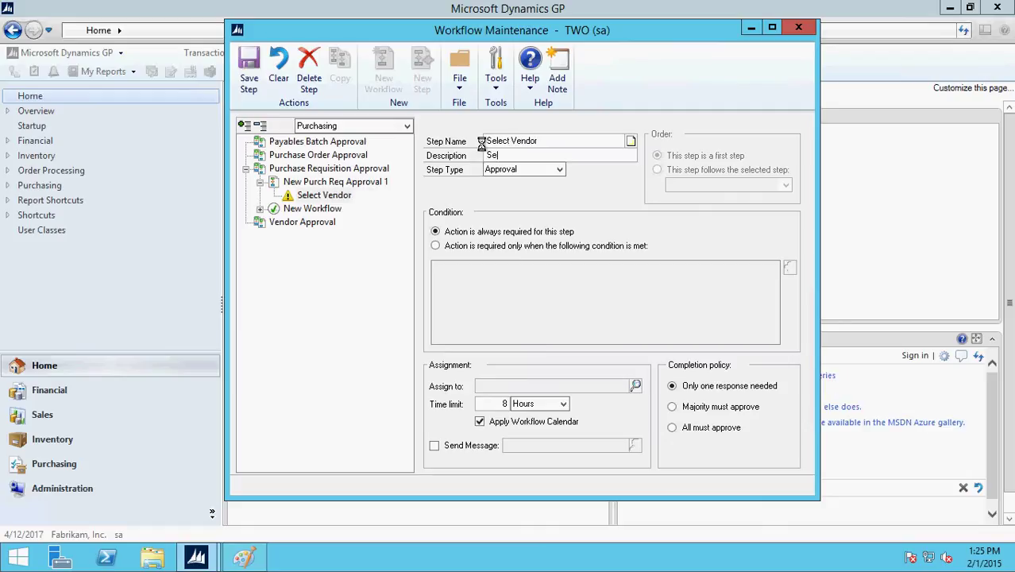
pyautogui.write('ect Vendor')
pyautogui.click(516, 170)
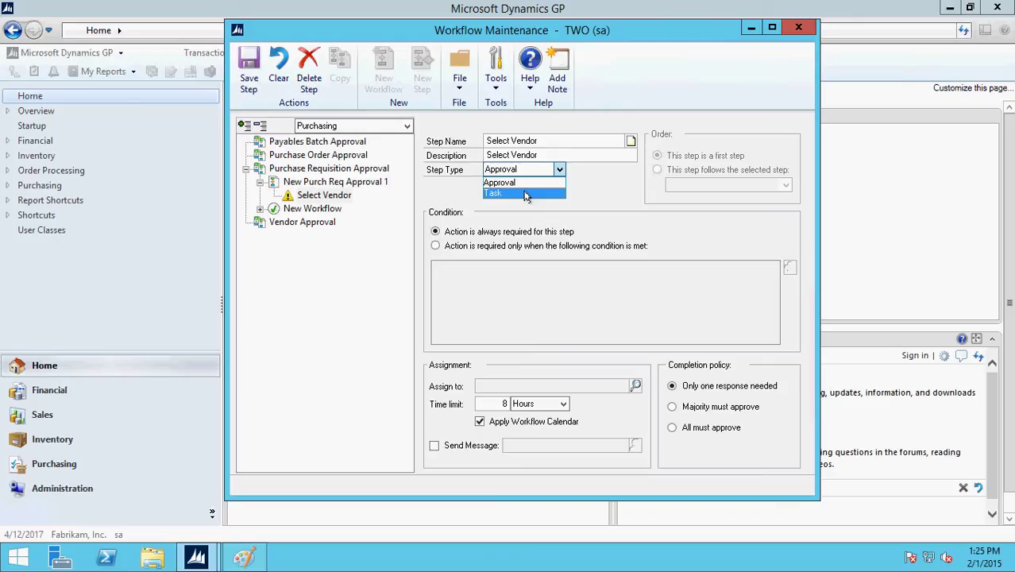
pyautogui.click(524, 193)
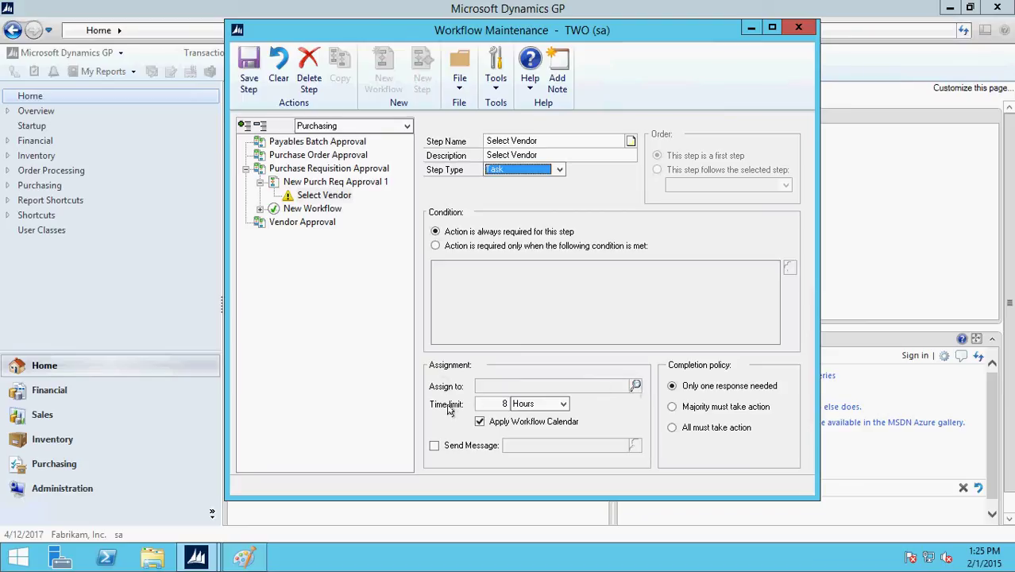
# Step: Assign the Select Vendor task to one individual user found through People and Groups
pyautogui.click(636, 387)
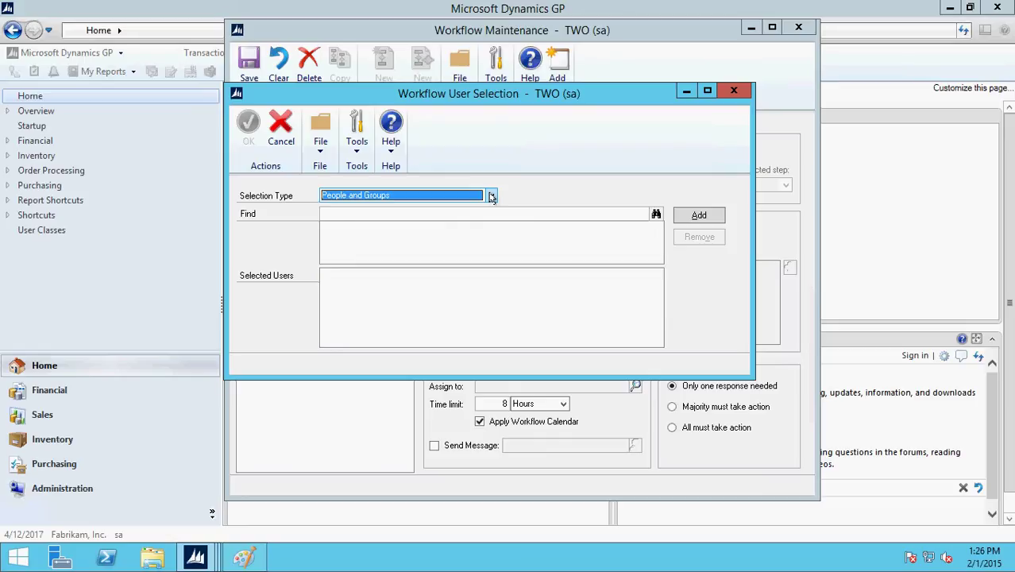
pyautogui.click(492, 196)
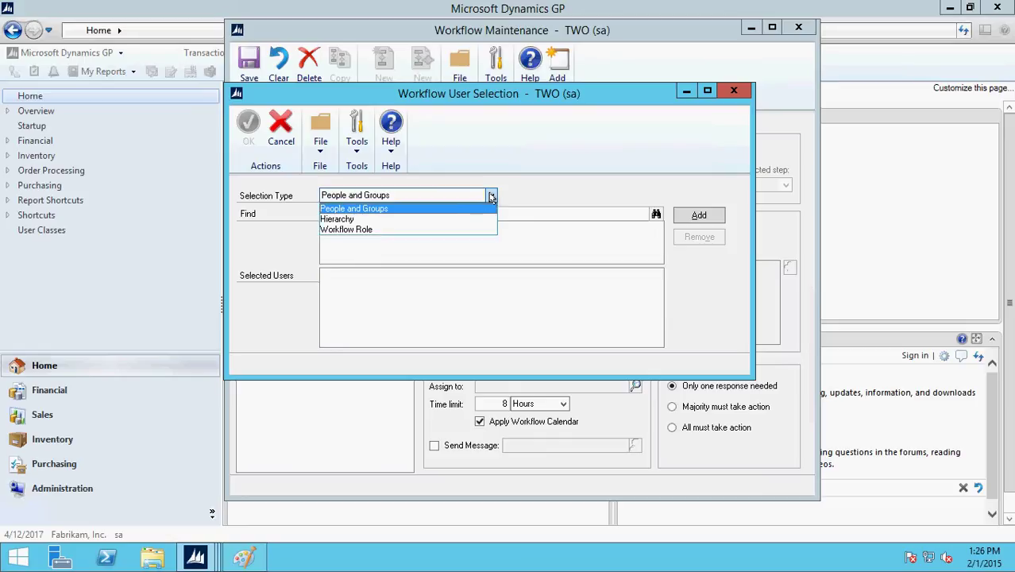
pyautogui.click(446, 230)
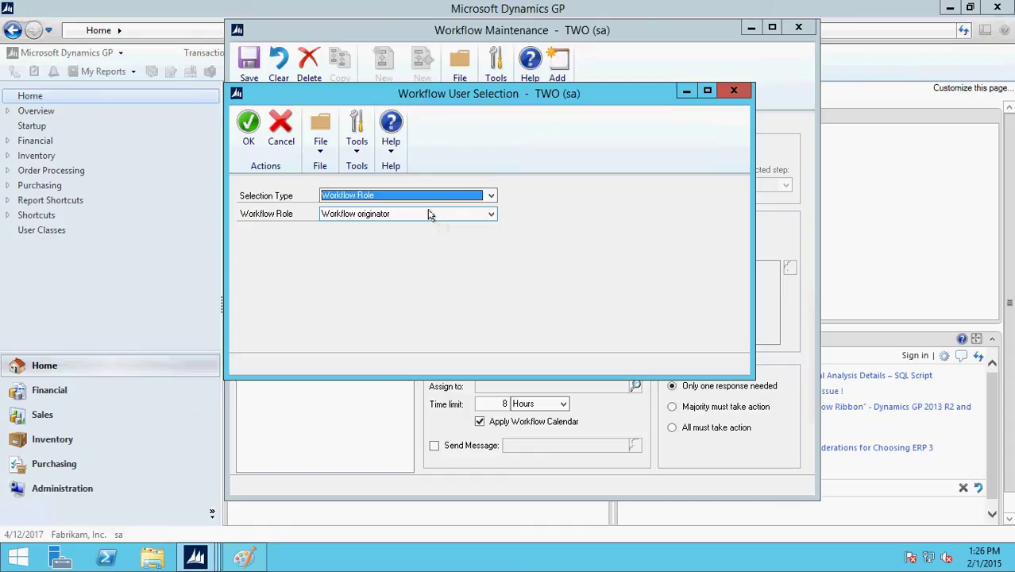
pyautogui.click(428, 216)
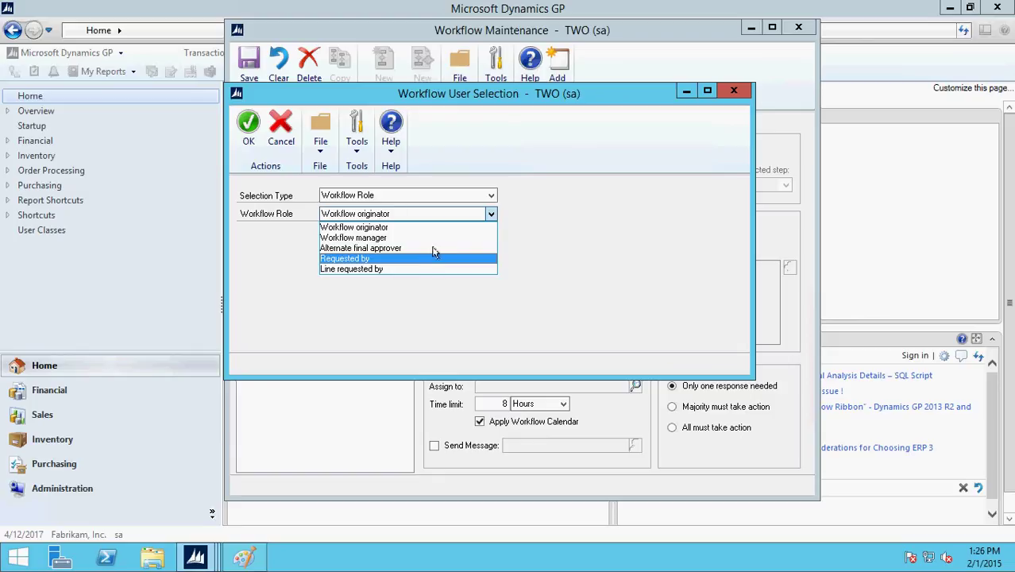
pyautogui.click(490, 198)
pyautogui.click(490, 199)
pyautogui.click(490, 198)
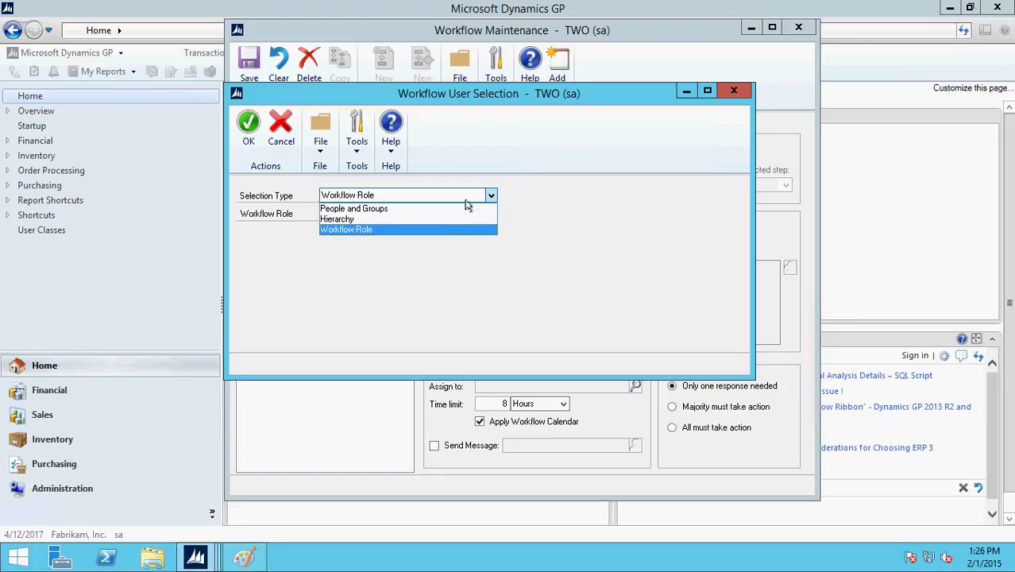
pyautogui.click(374, 207)
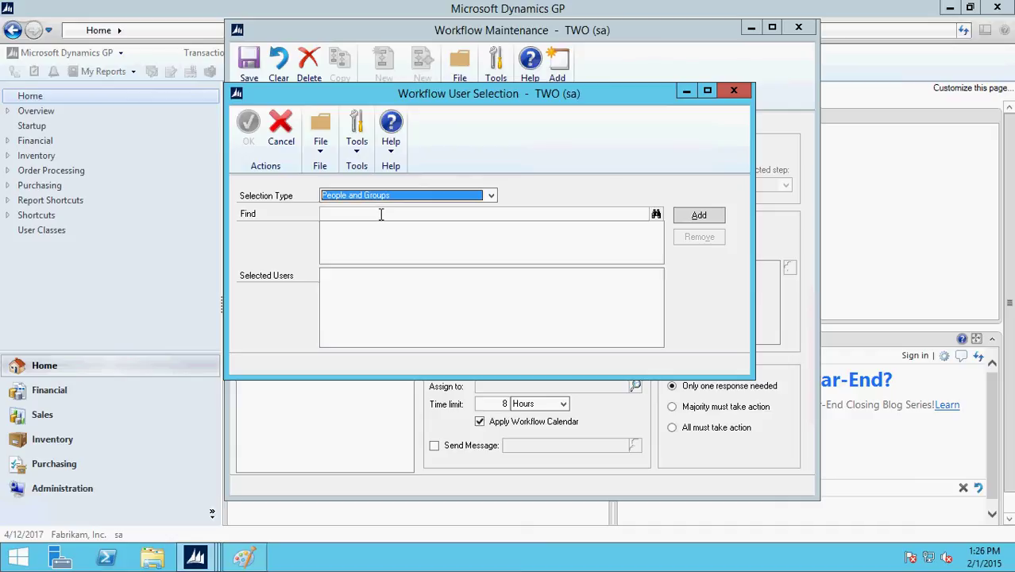
pyautogui.click(381, 214)
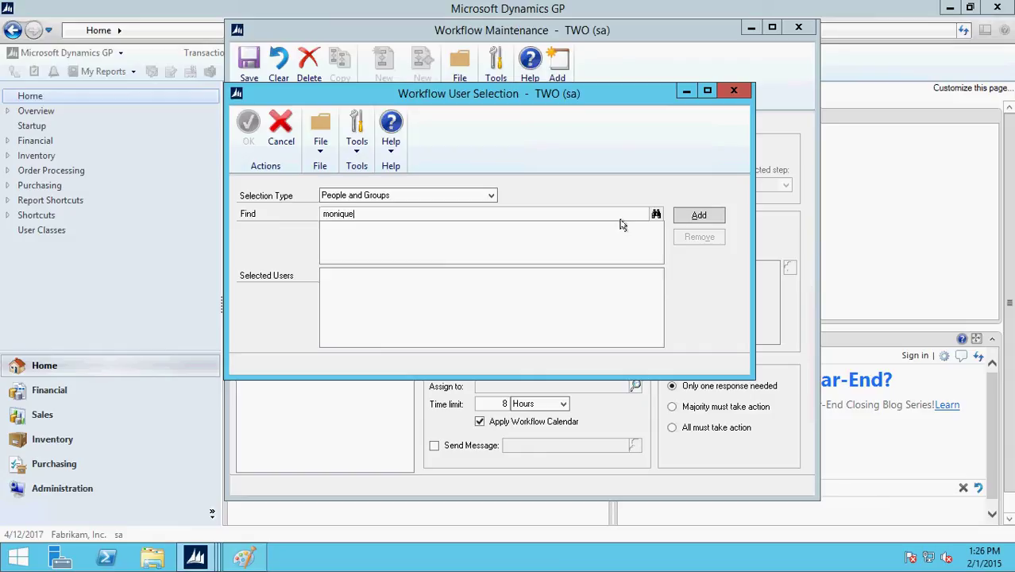
pyautogui.press('Tab')
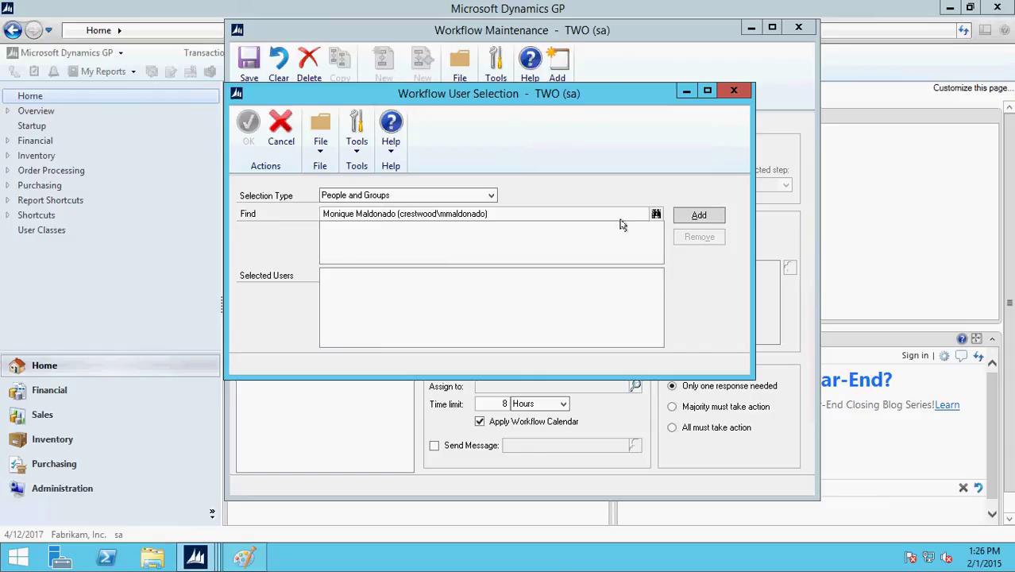
pyautogui.click(698, 216)
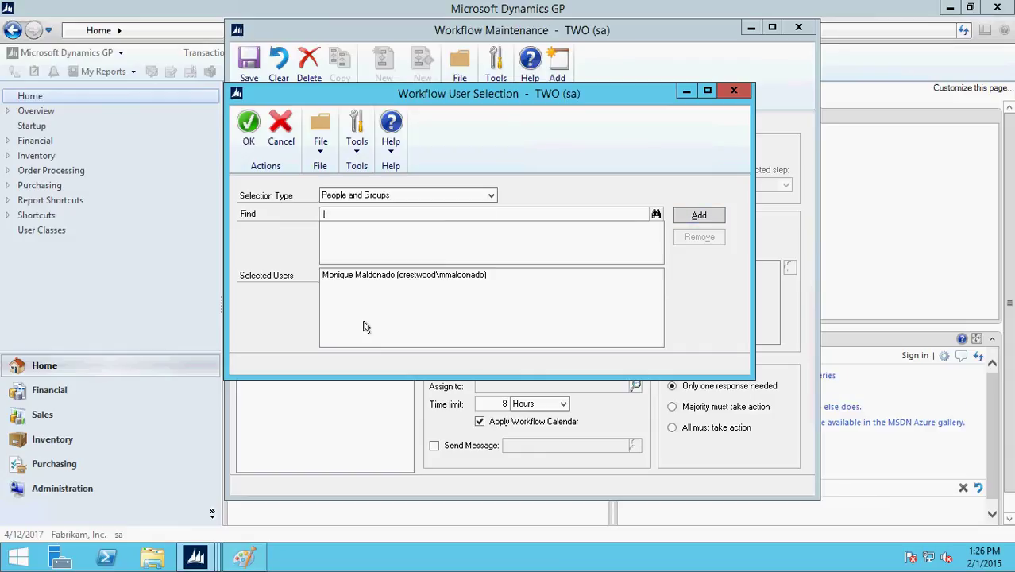
pyautogui.click(249, 135)
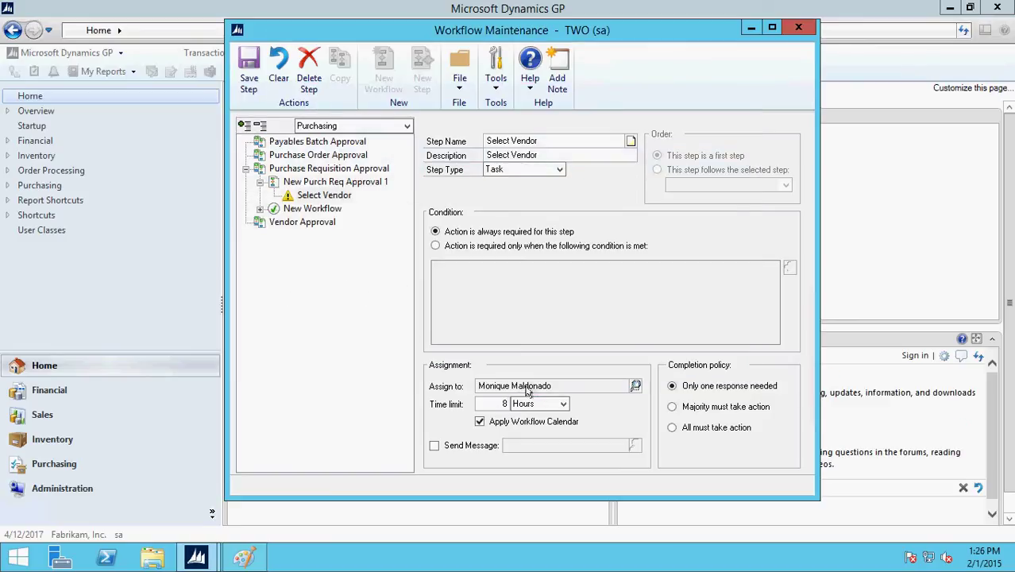
# Step: Turn on Send Message so the step uses the WF ASSIGN POREQ APPROVAL message
pyautogui.click(434, 447)
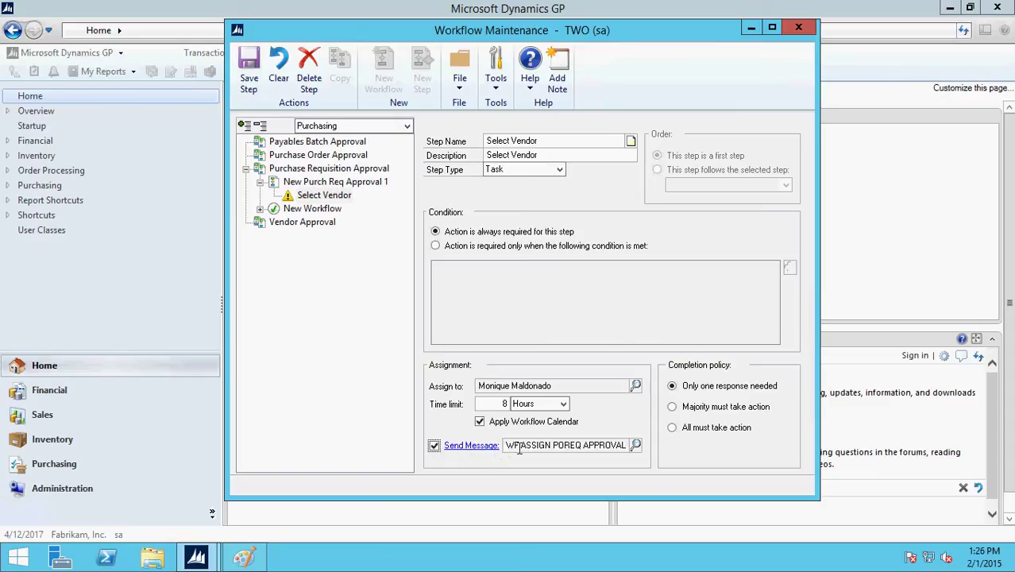
pyautogui.click(510, 446)
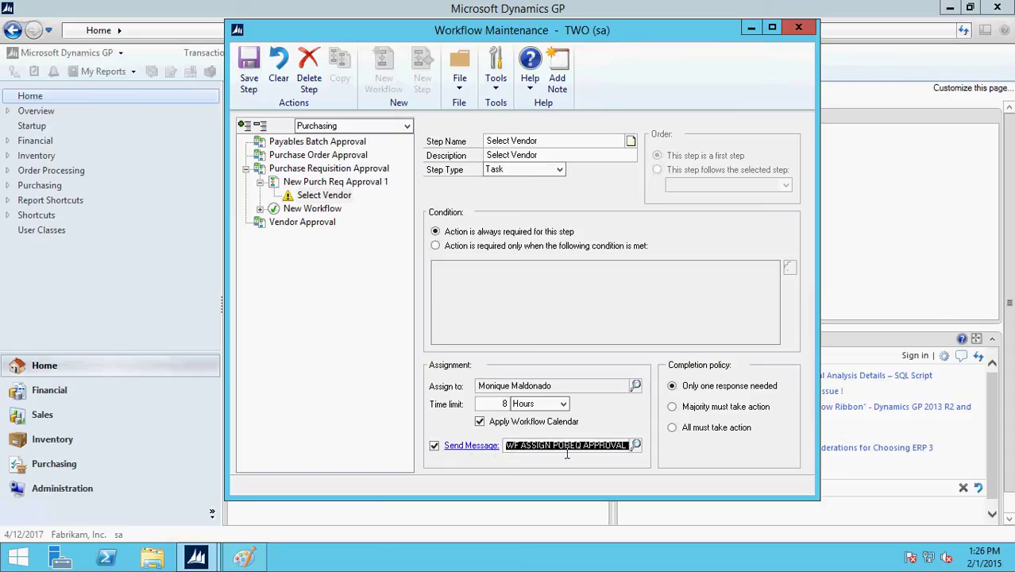
pyautogui.click(611, 444)
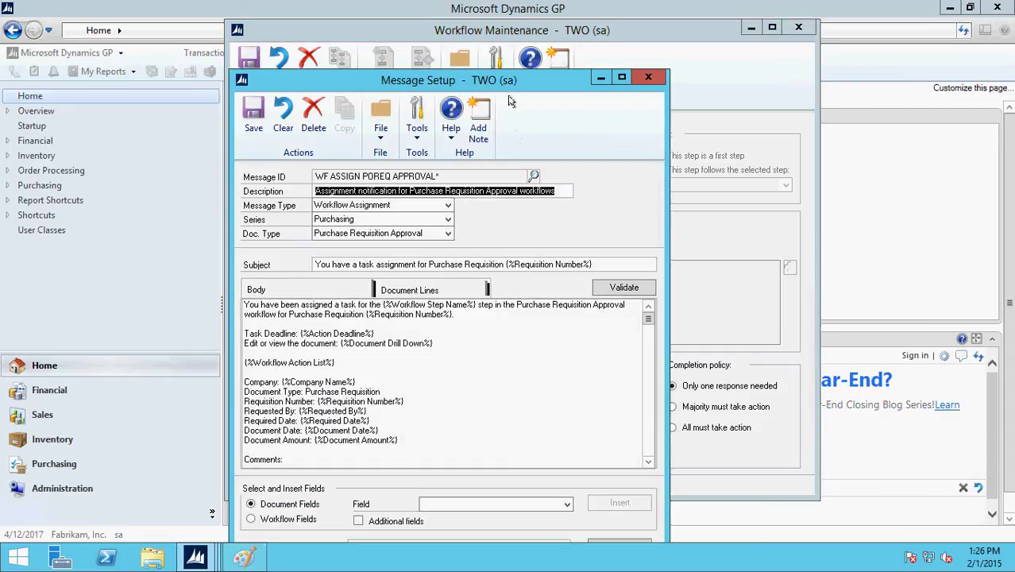
pyautogui.moveTo(514, 79); pyautogui.dragTo(535, 43)
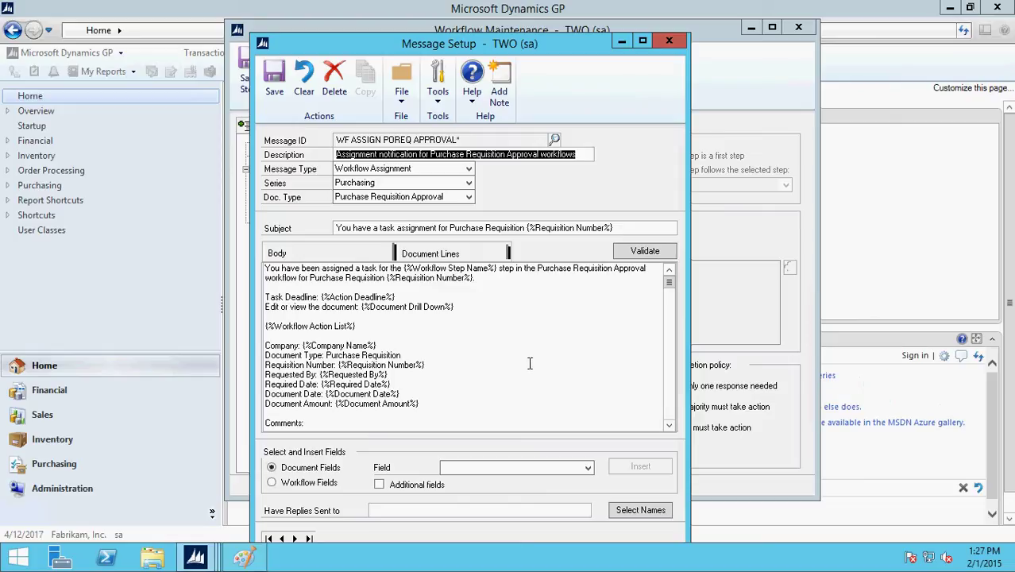
pyautogui.click(672, 42)
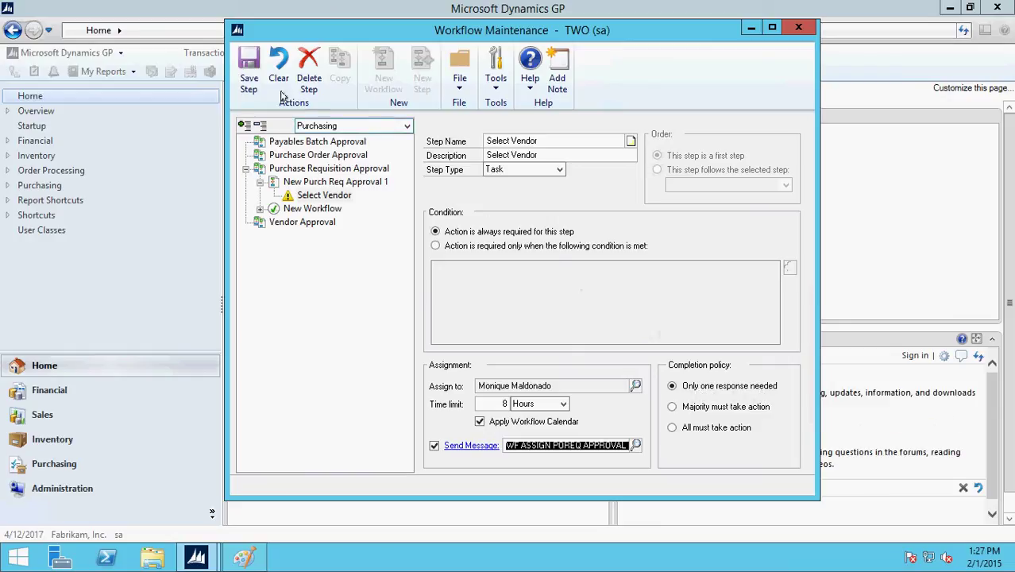
# Step: Save the Select Vendor step and add a new workflow step named 'Manager Approval'
pyautogui.click(248, 66)
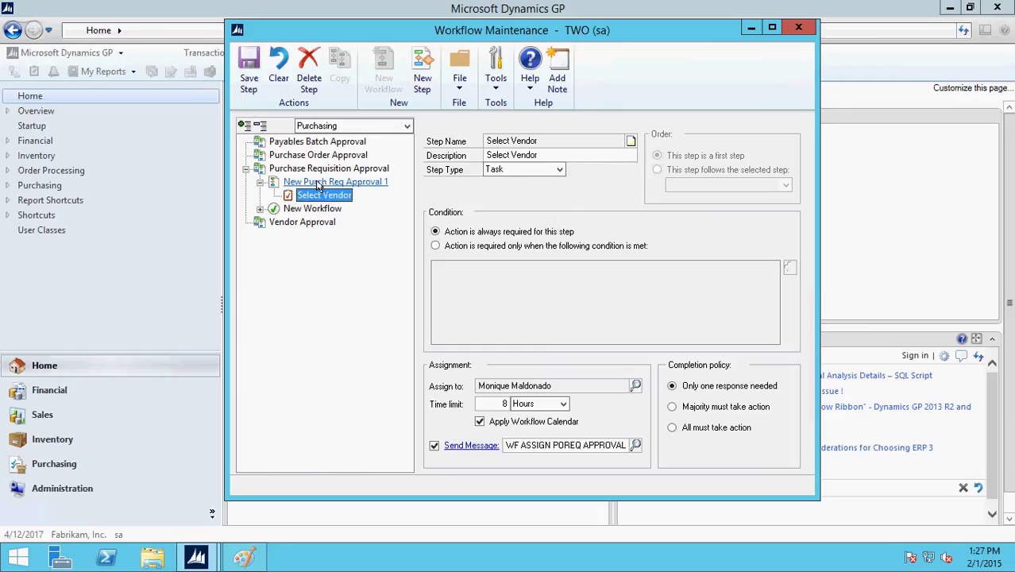
pyautogui.click(317, 184)
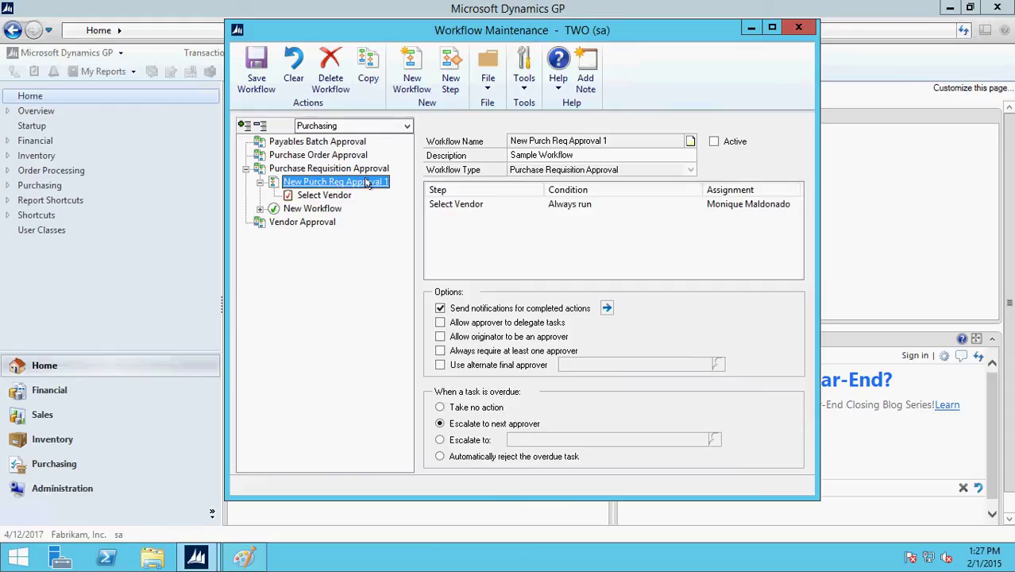
pyautogui.click(451, 70)
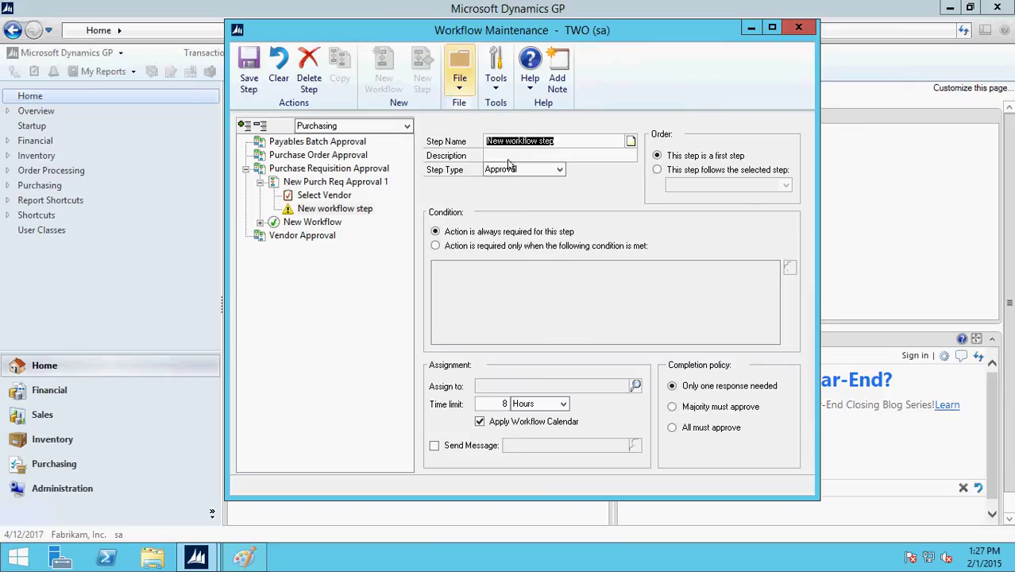
pyautogui.write('Ma')
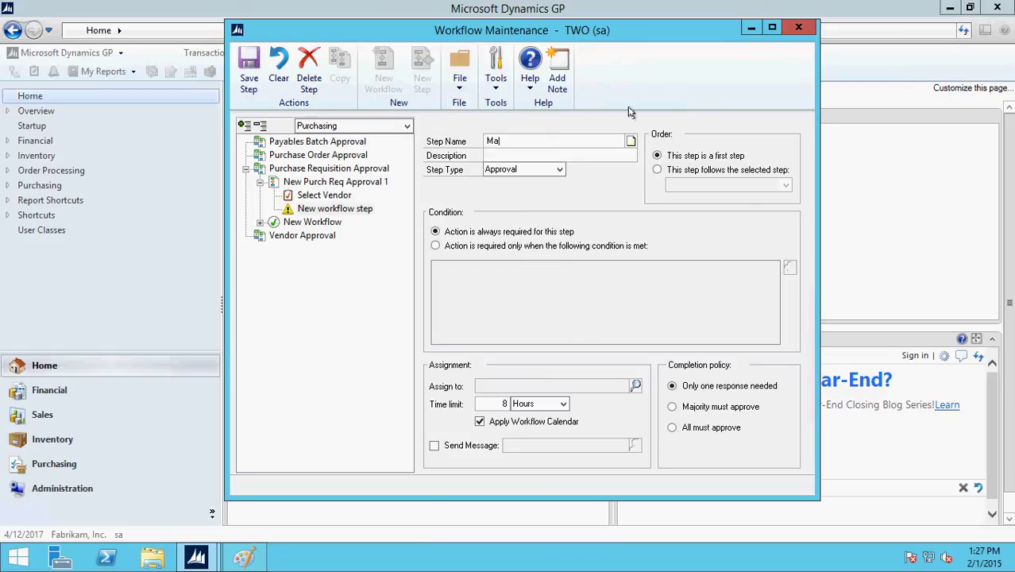
pyautogui.write('nager Appro')
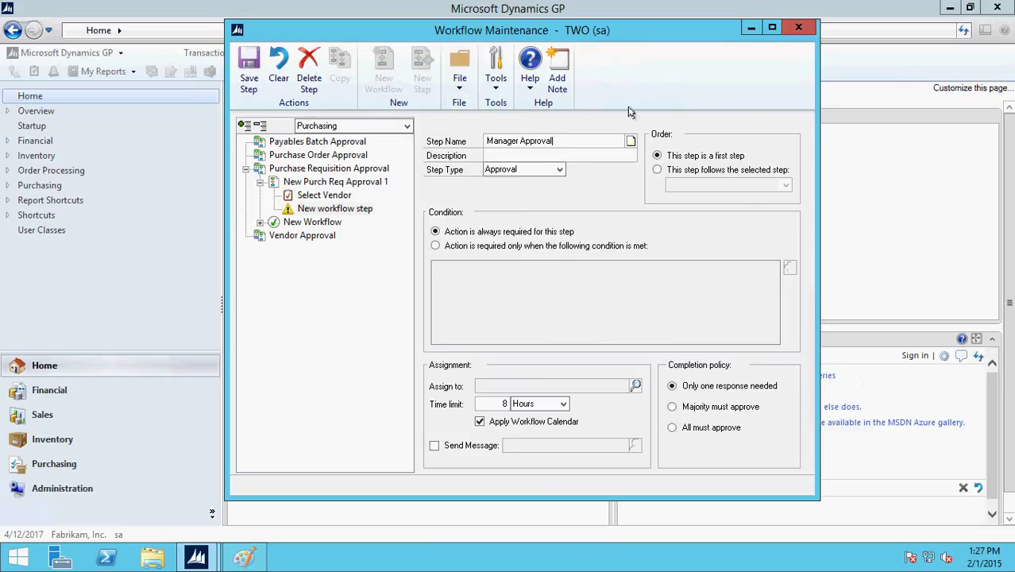
pyautogui.write('val')
pyautogui.press('Tab')
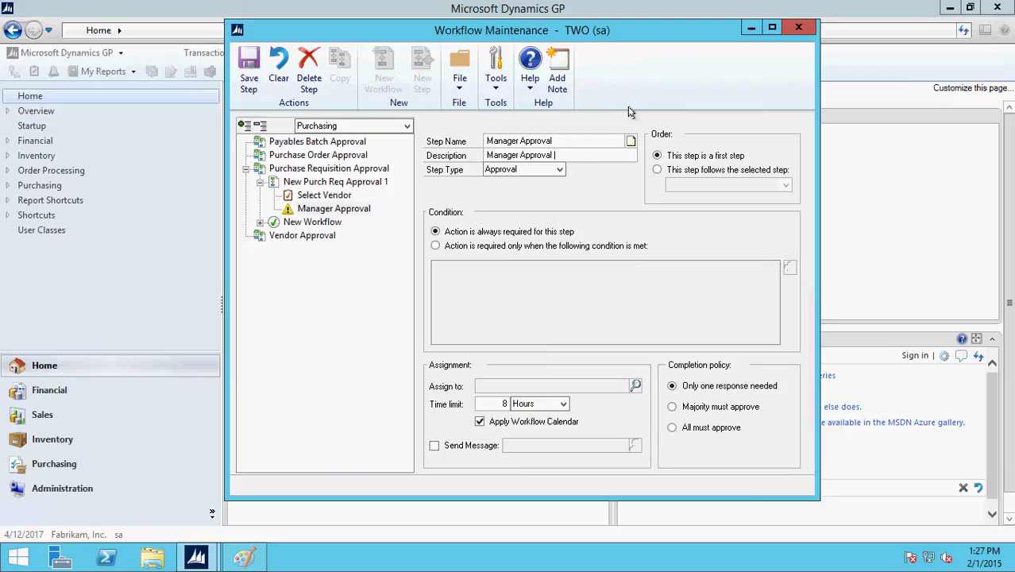
# Step: Describe it as 'Manager Approval >5,000', keep the Approval type, and make it conditional
pyautogui.write('5')
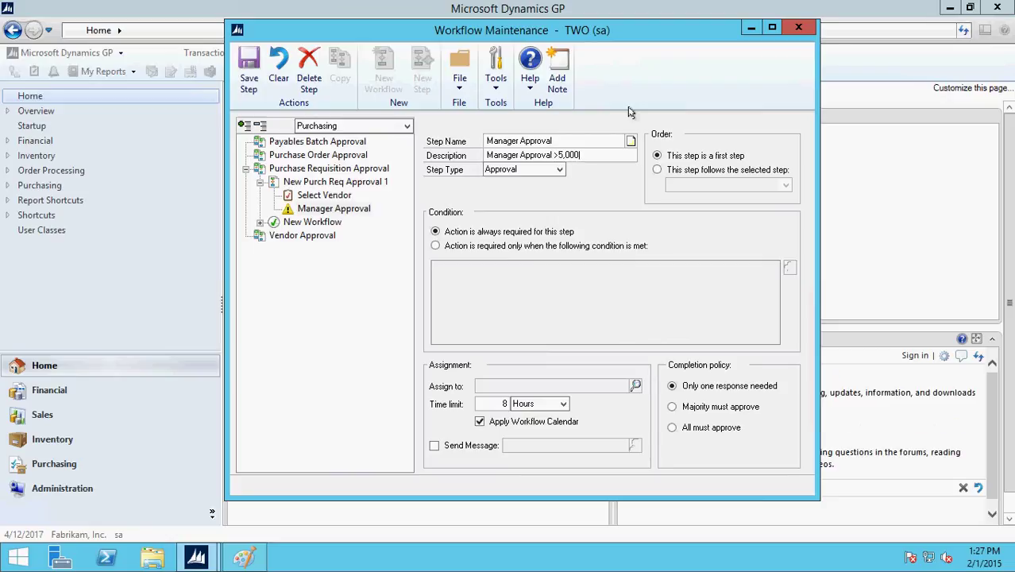
pyautogui.click(559, 170)
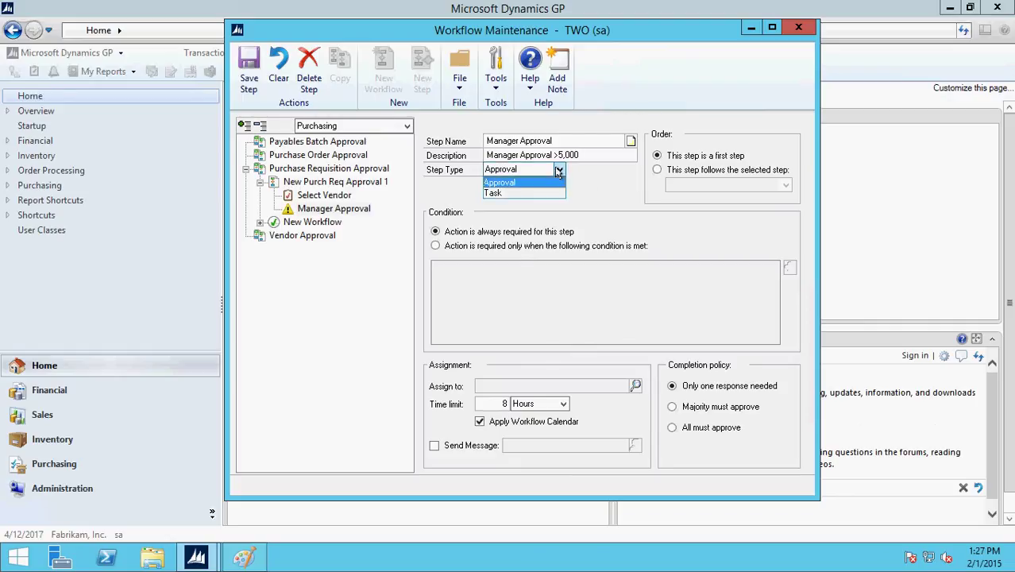
pyautogui.click(520, 184)
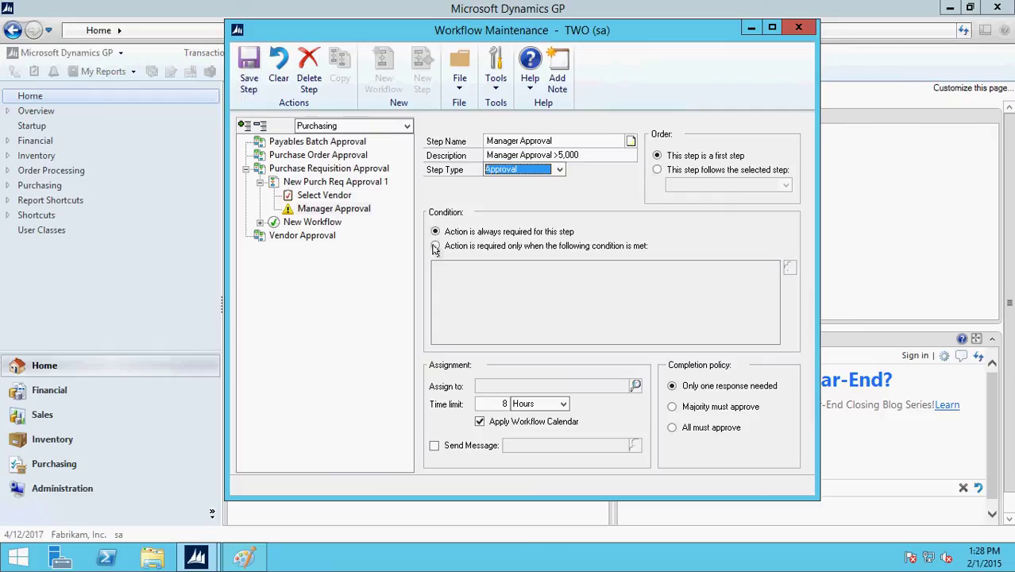
pyautogui.click(435, 247)
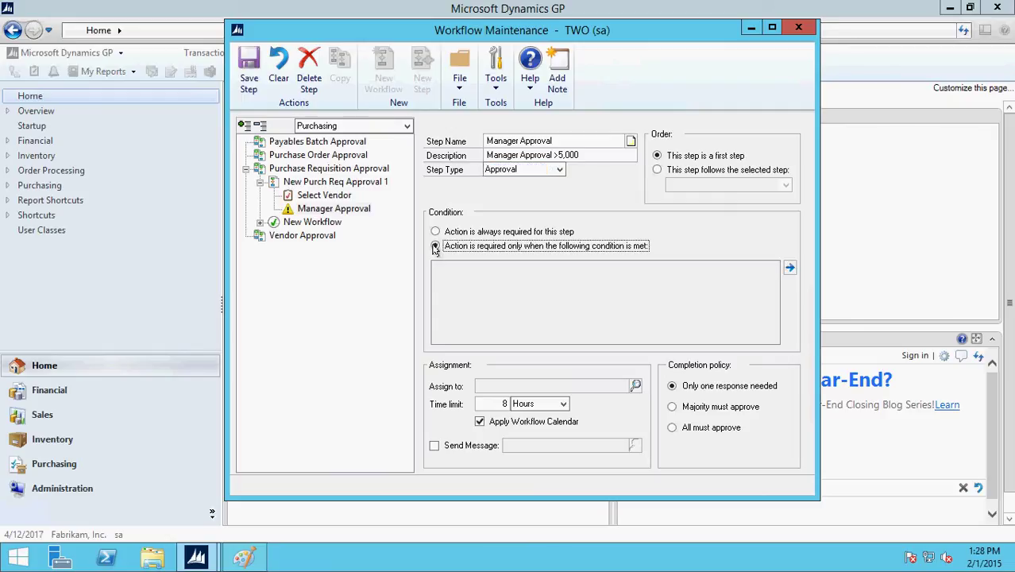
# Step: Add the condition Purchasing Requisition Work.Document Amount is greater than and includes 5000
pyautogui.click(790, 271)
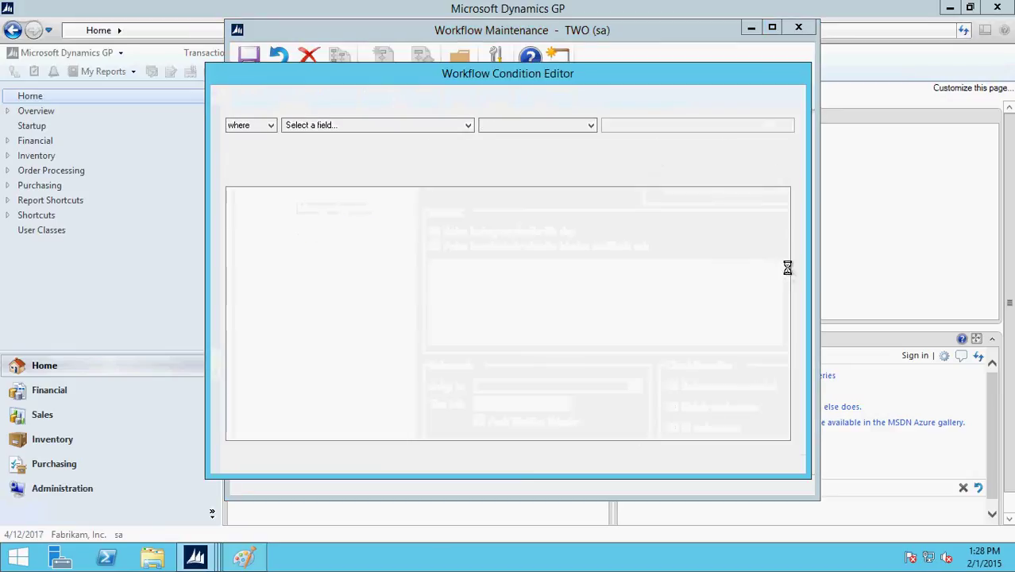
pyautogui.click(328, 127)
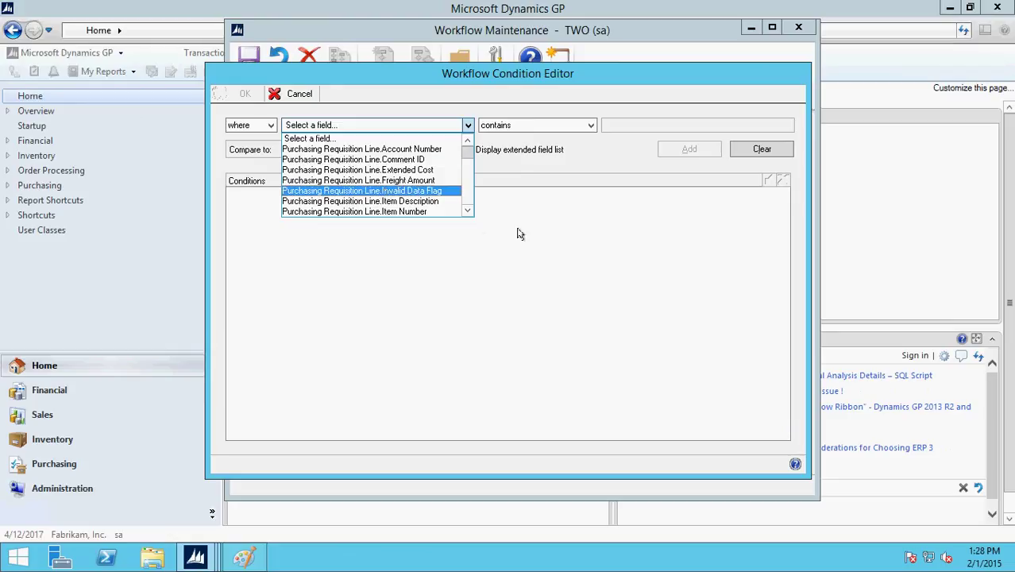
pyautogui.click(467, 212)
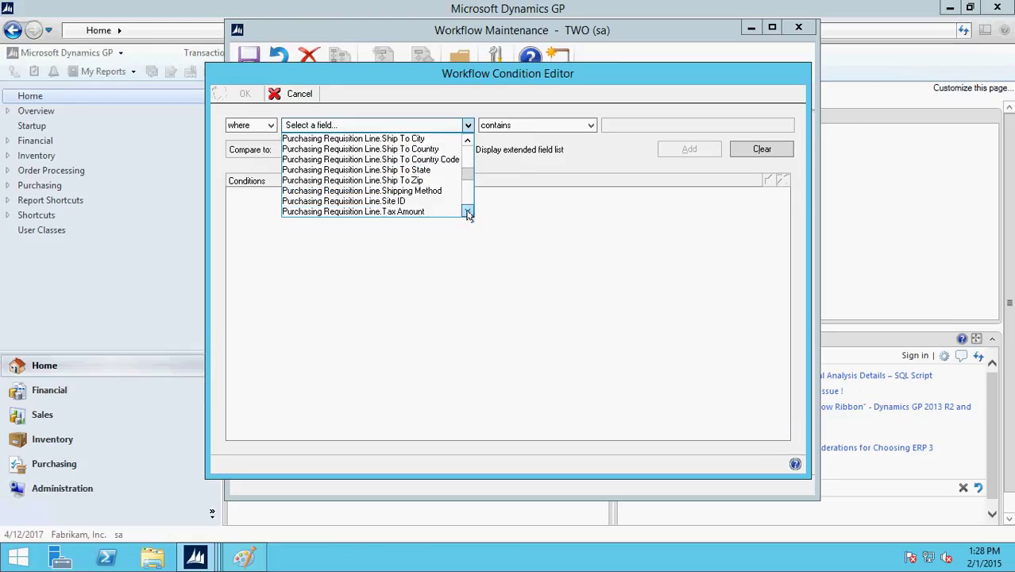
pyautogui.moveTo(467, 212); pyautogui.dragTo(467, 211)
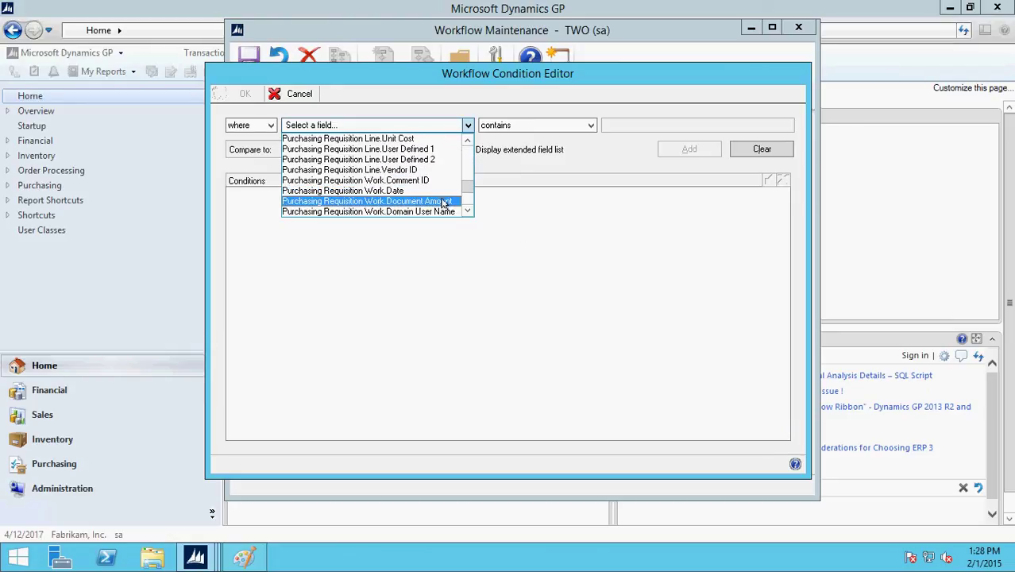
pyautogui.click(439, 203)
pyautogui.click(547, 127)
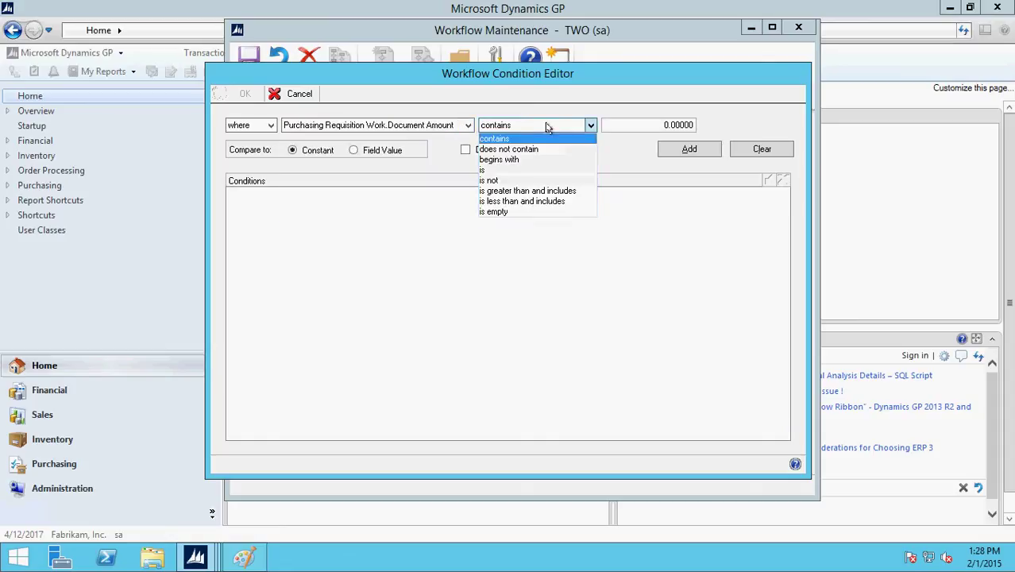
pyautogui.click(520, 194)
pyautogui.click(656, 123)
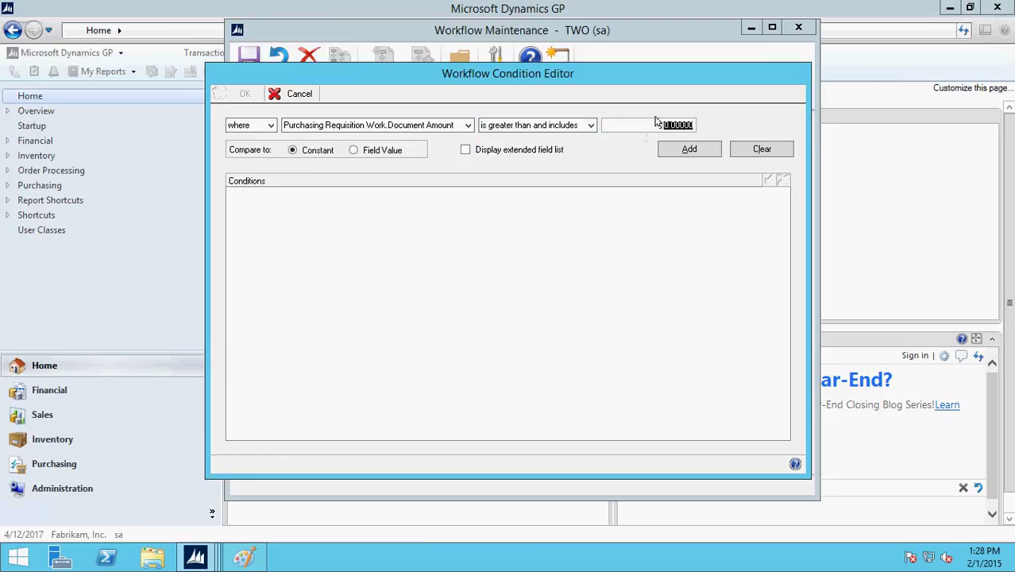
pyautogui.write('5')
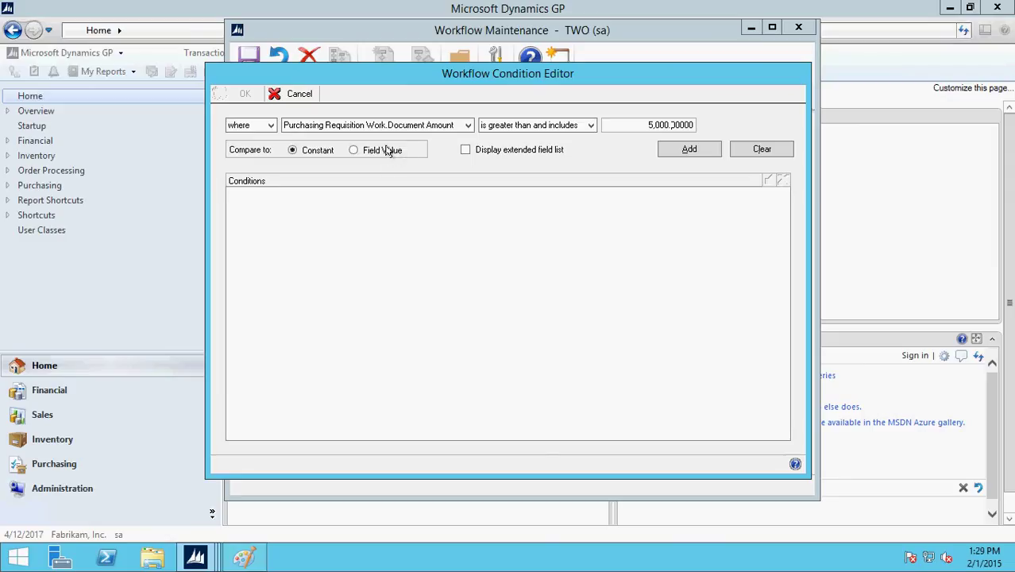
pyautogui.click(688, 151)
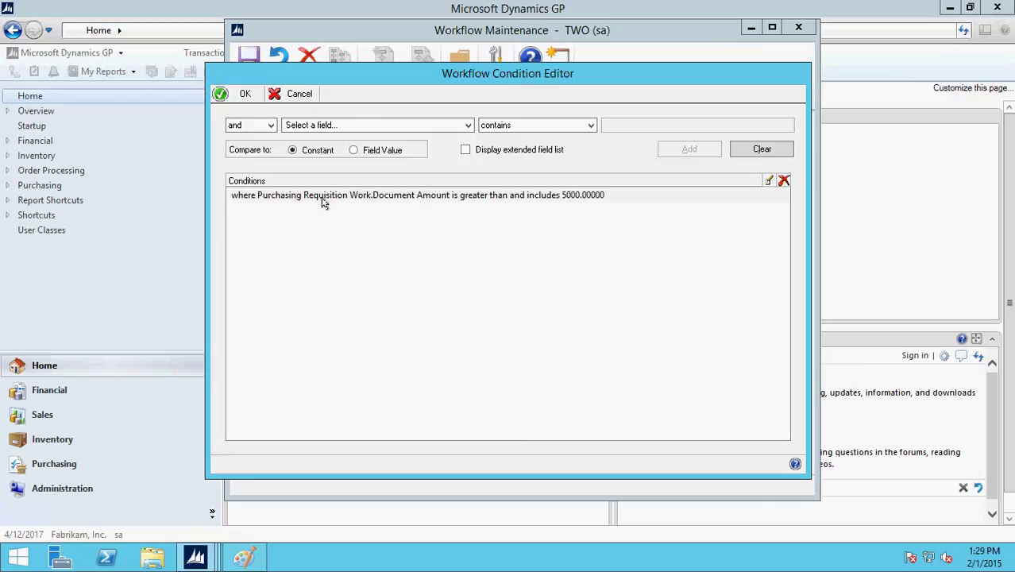
# Step: Accept the amount condition and assign the Manager Approval step to the manager user
pyautogui.click(245, 94)
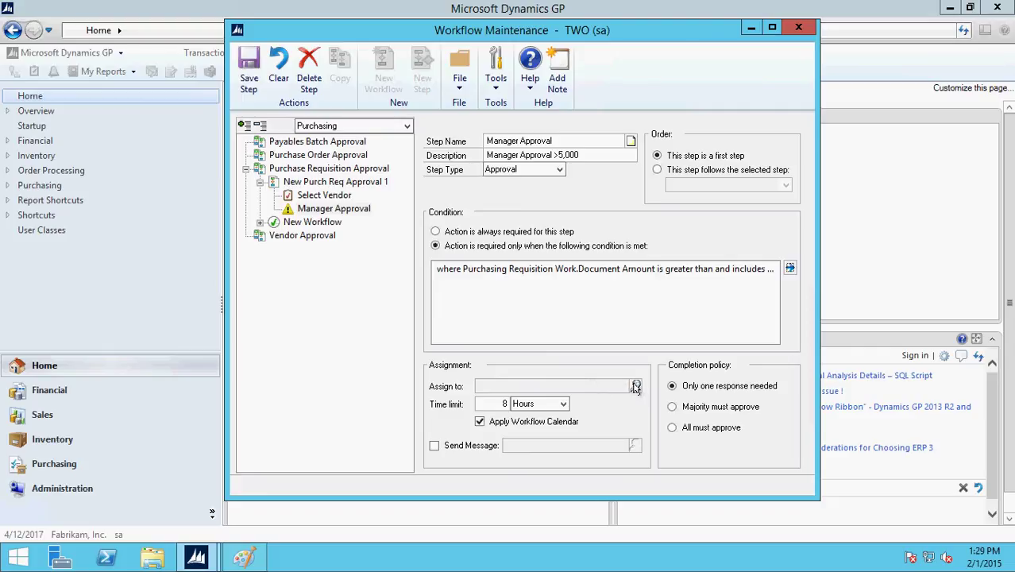
pyautogui.click(635, 387)
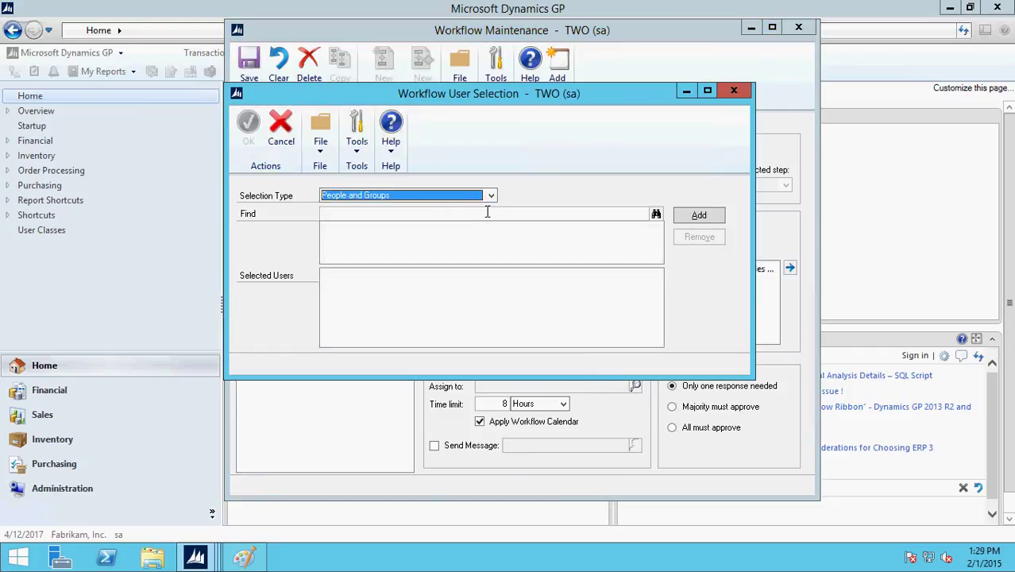
pyautogui.click(487, 212)
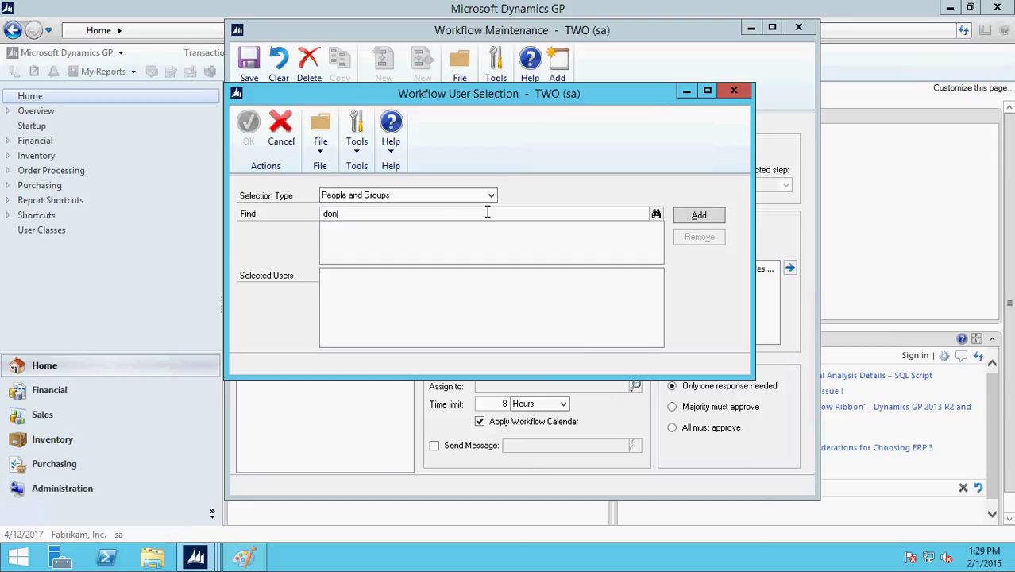
pyautogui.write('donna')
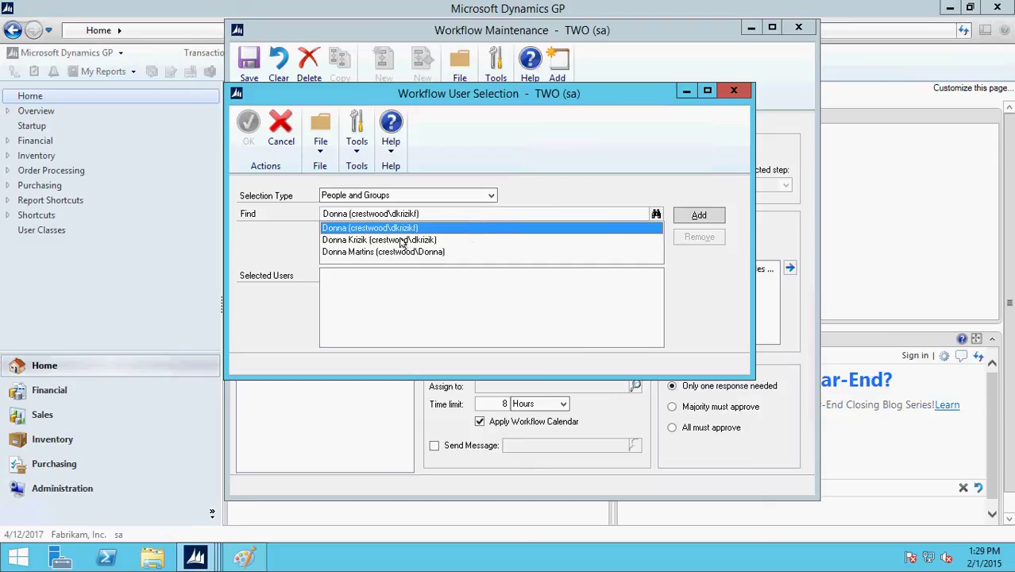
pyautogui.click(400, 241)
pyautogui.click(699, 217)
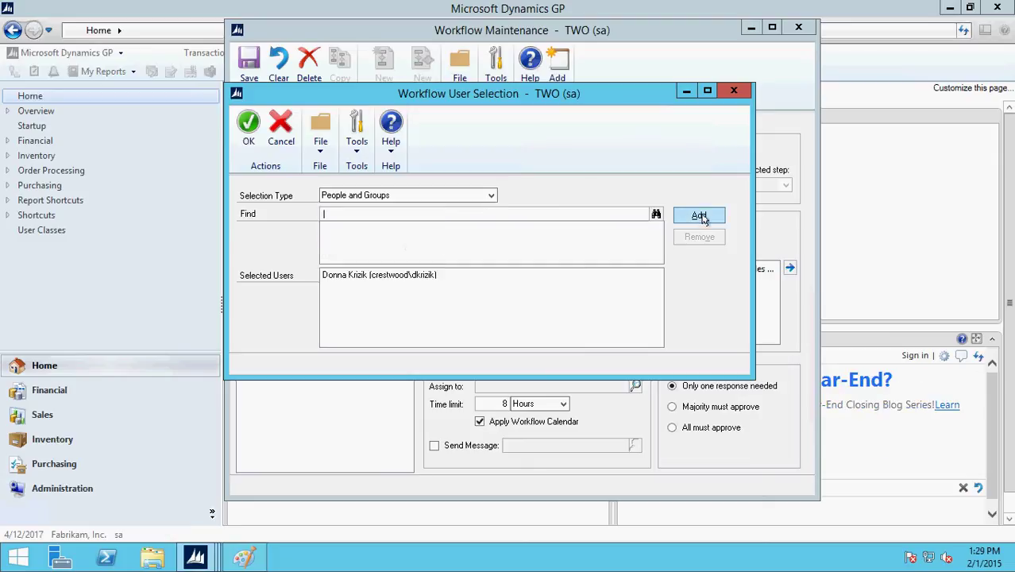
pyautogui.click(249, 127)
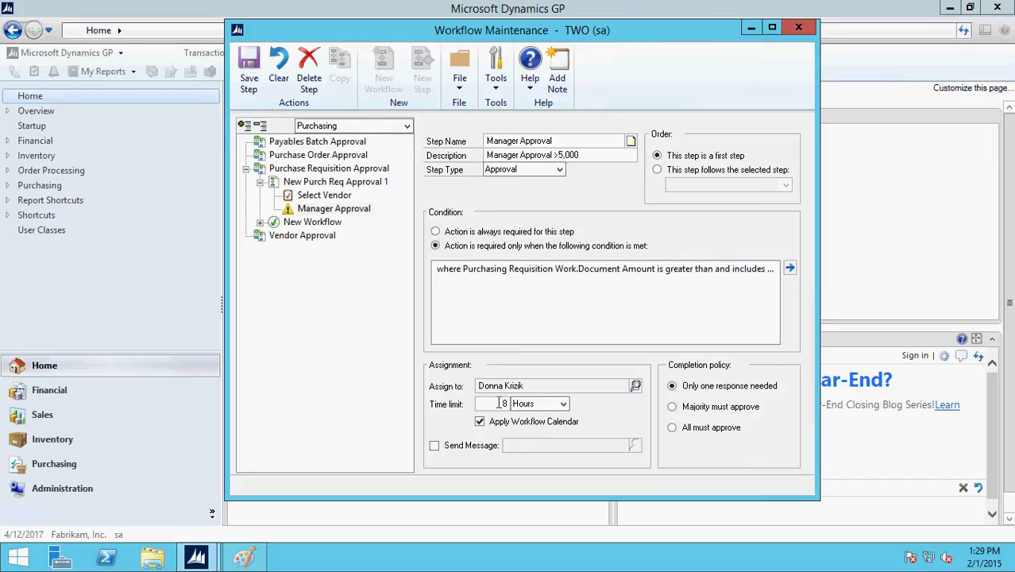
# Step: Enable the WF ASSIGN POREQ APPROVAL assignment message and save the Manager Approval step
pyautogui.click(434, 446)
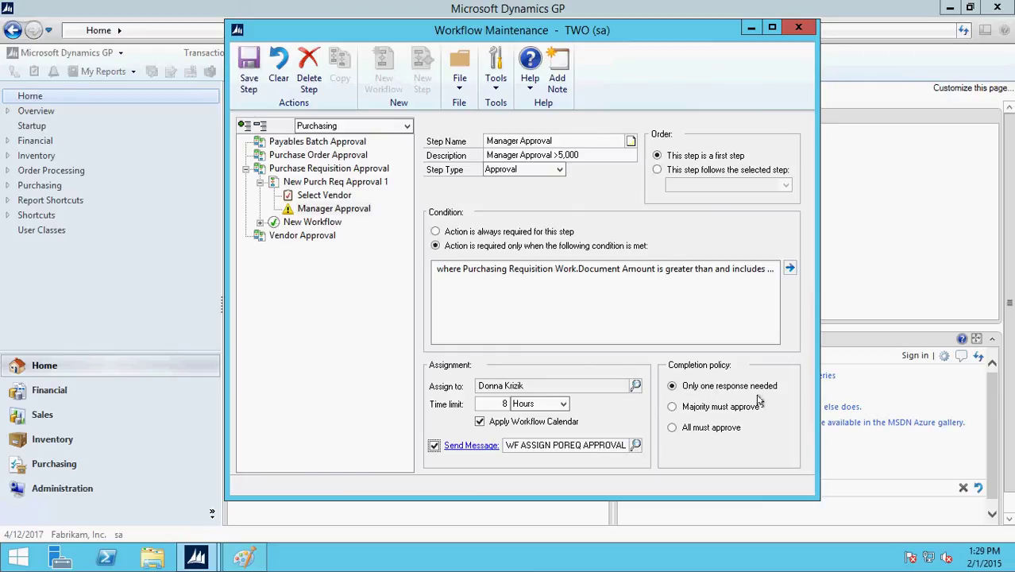
pyautogui.click(246, 69)
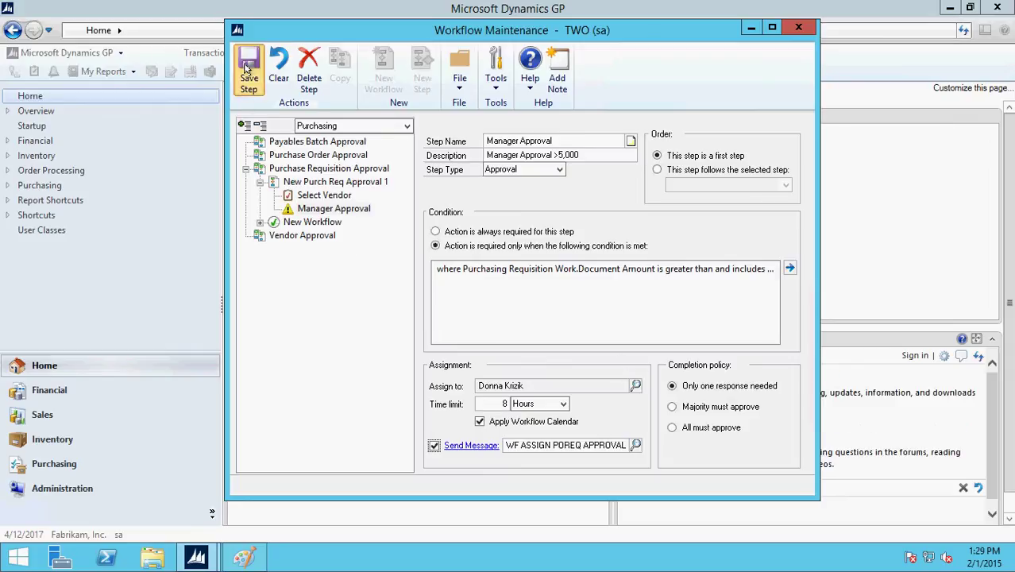
pyautogui.click(320, 211)
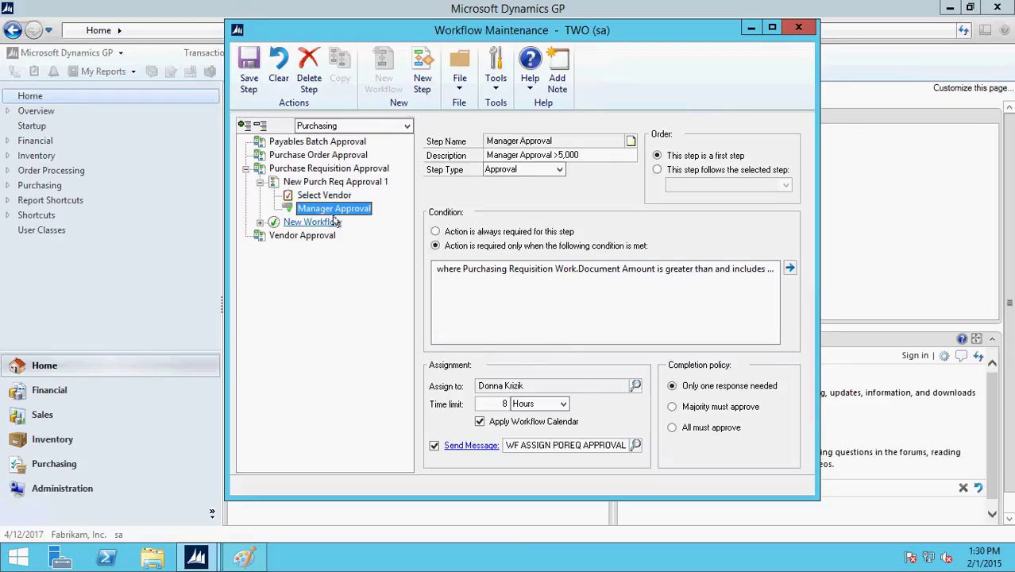
# Step: Start a draft Director Approval step in New Purch Req Approval 1, then delete it
pyautogui.click(310, 182)
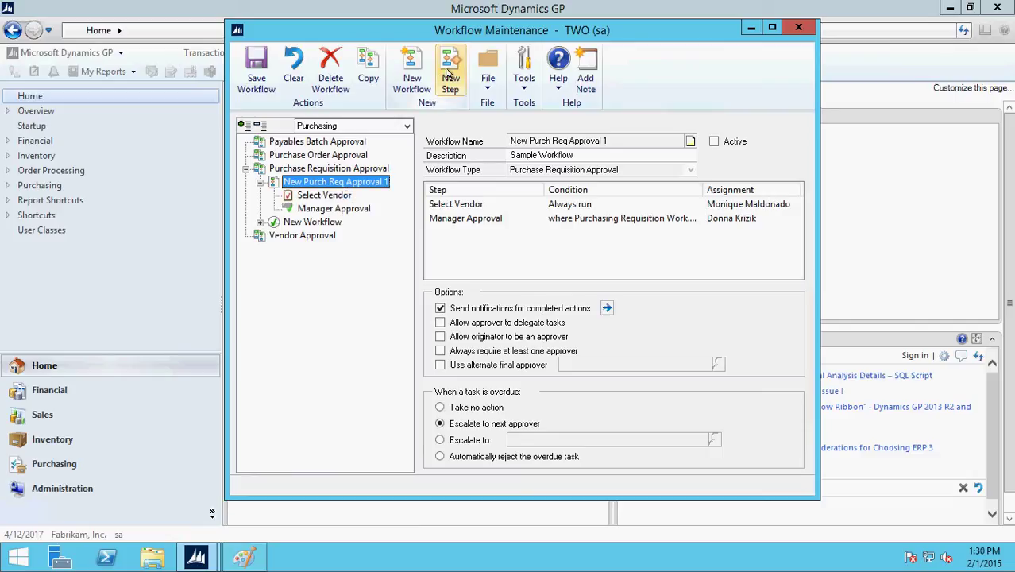
pyautogui.click(450, 73)
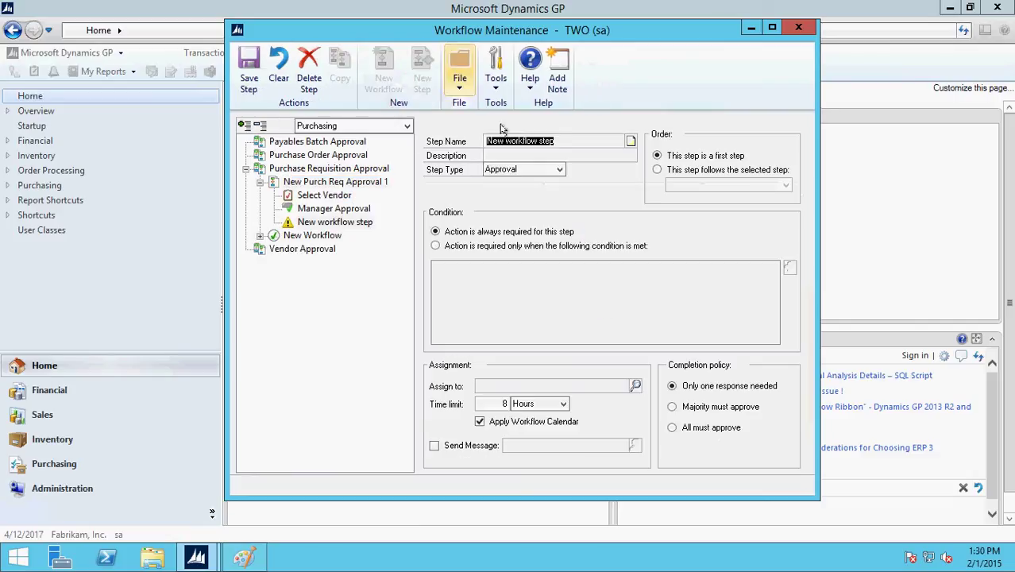
pyautogui.write('Director Approval')
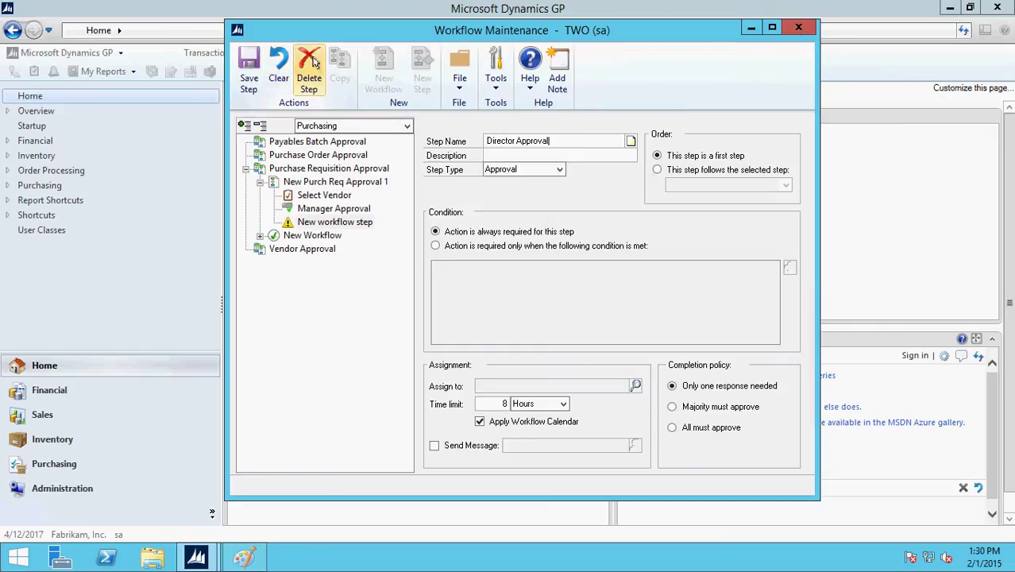
pyautogui.click(312, 65)
pyautogui.click(476, 322)
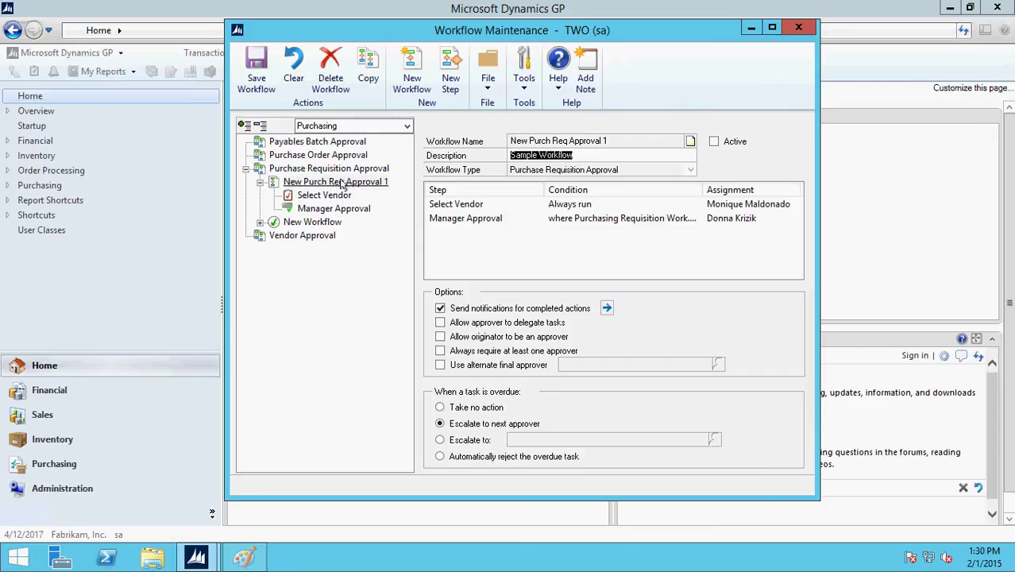
pyautogui.rightClick(309, 185)
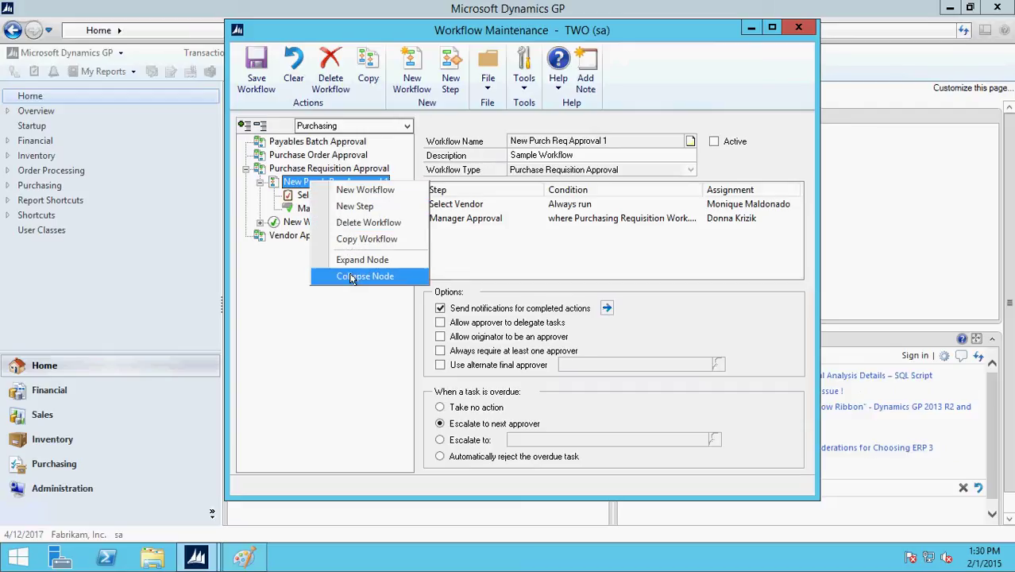
pyautogui.click(280, 296)
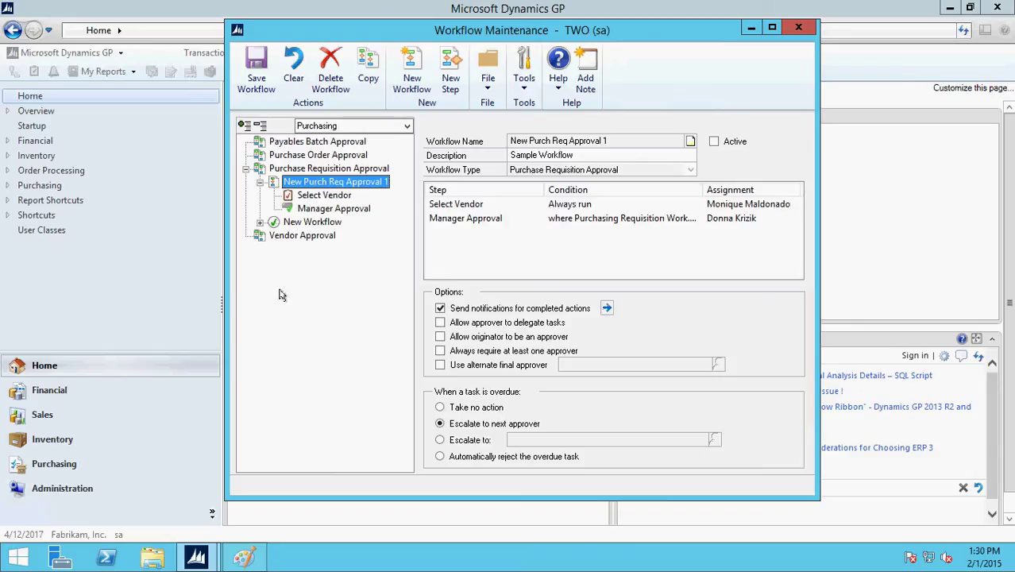
pyautogui.click(260, 181)
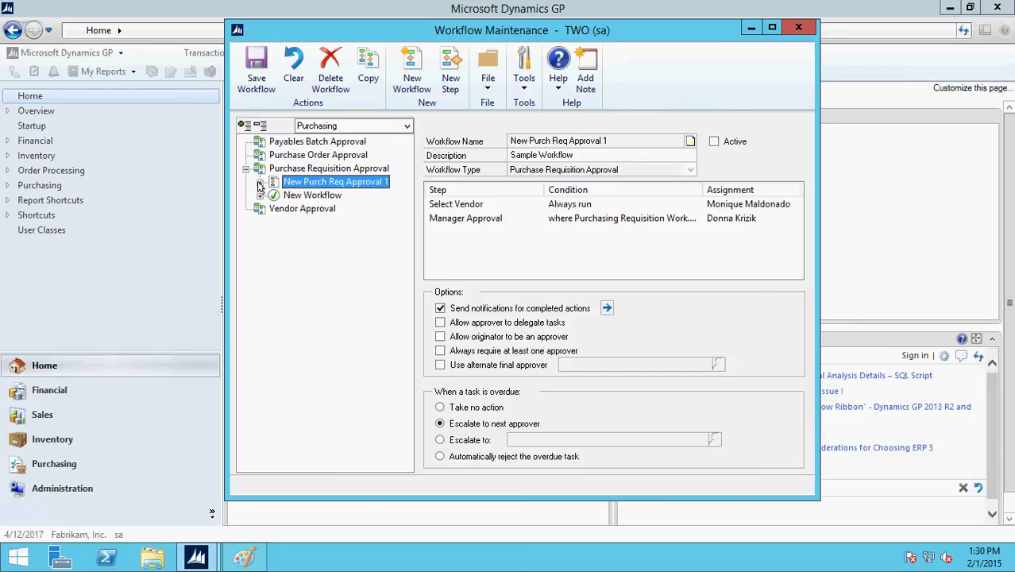
pyautogui.click(259, 182)
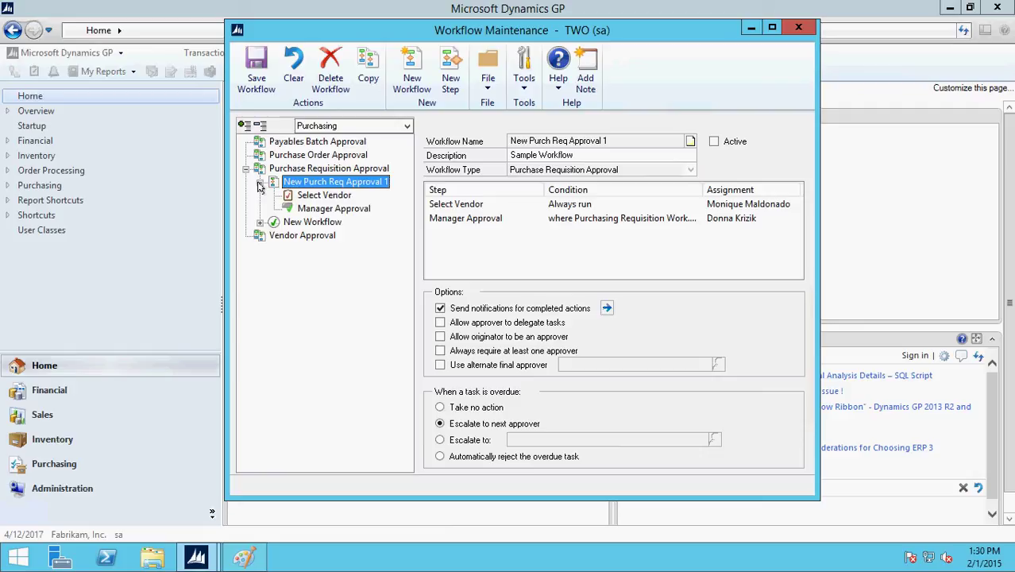
pyautogui.click(312, 196)
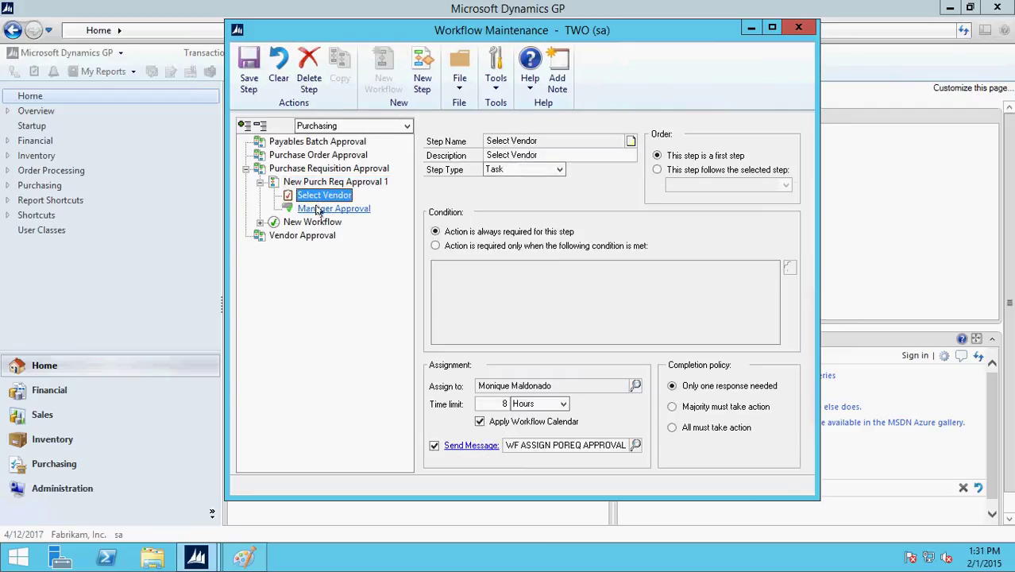
pyautogui.click(317, 209)
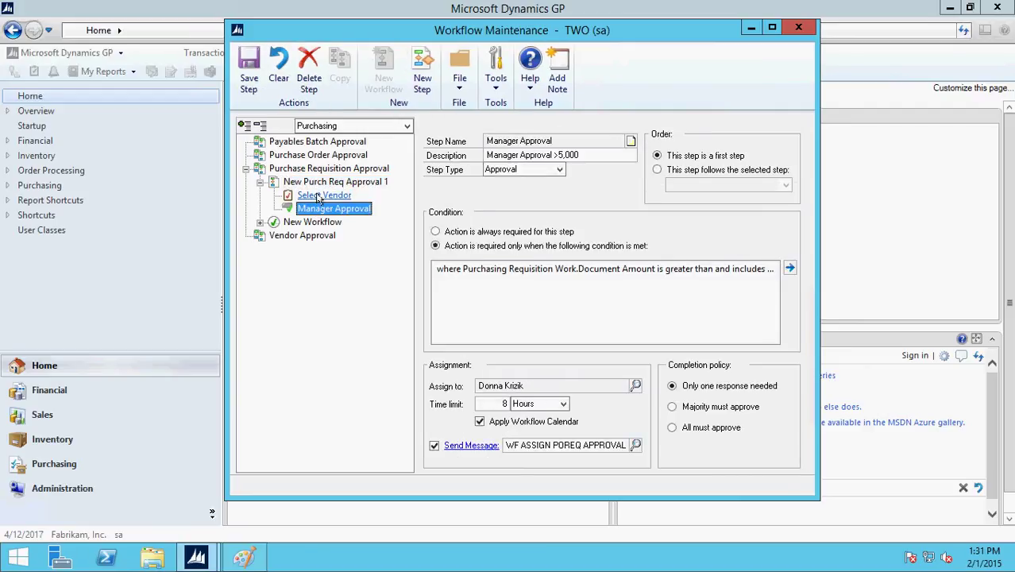
pyautogui.click(318, 196)
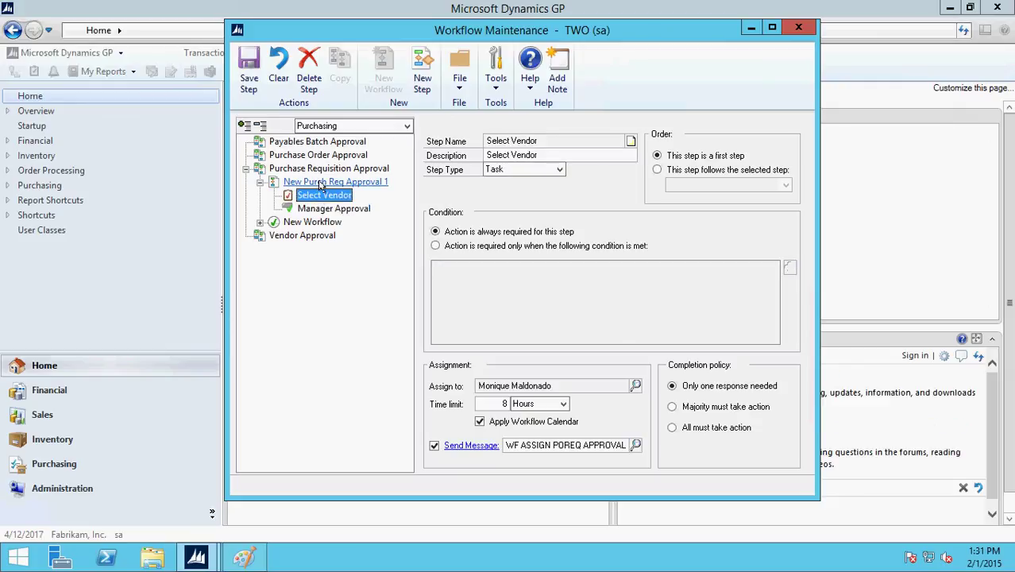
pyautogui.click(320, 182)
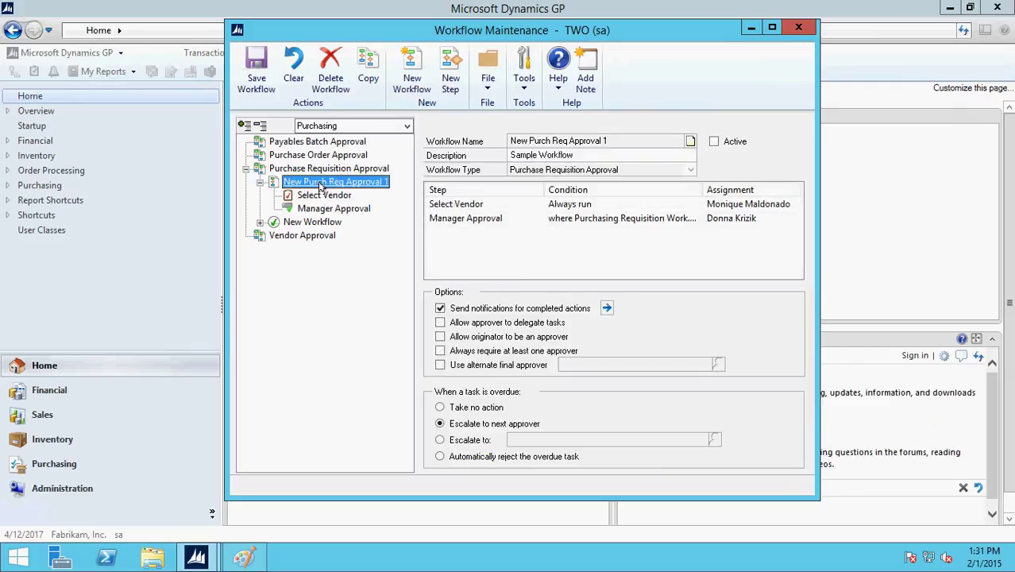